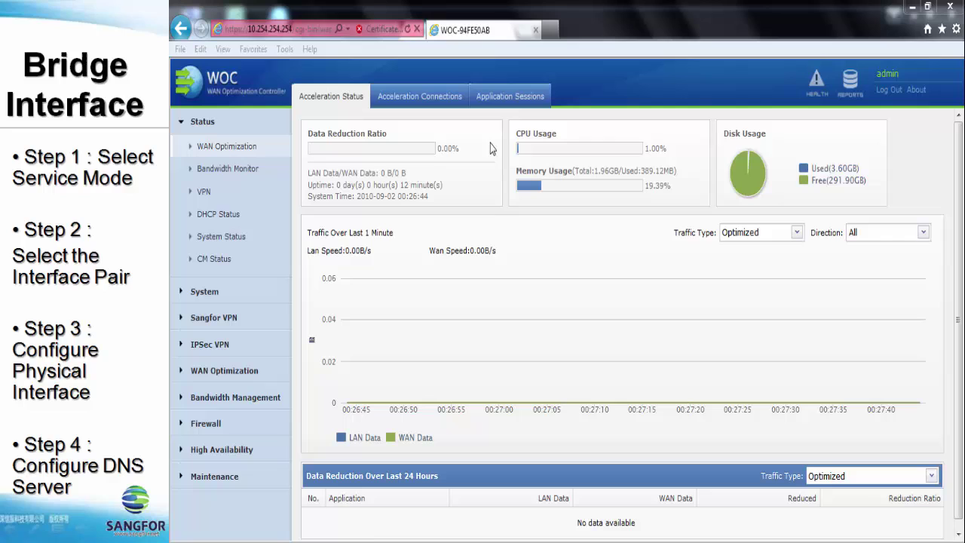
# On Network Deployment, choose Acceleration Only service mode and Bridge deployment mode (LAN eth0 to WAN1 eth2).
pyautogui.click(223, 294)
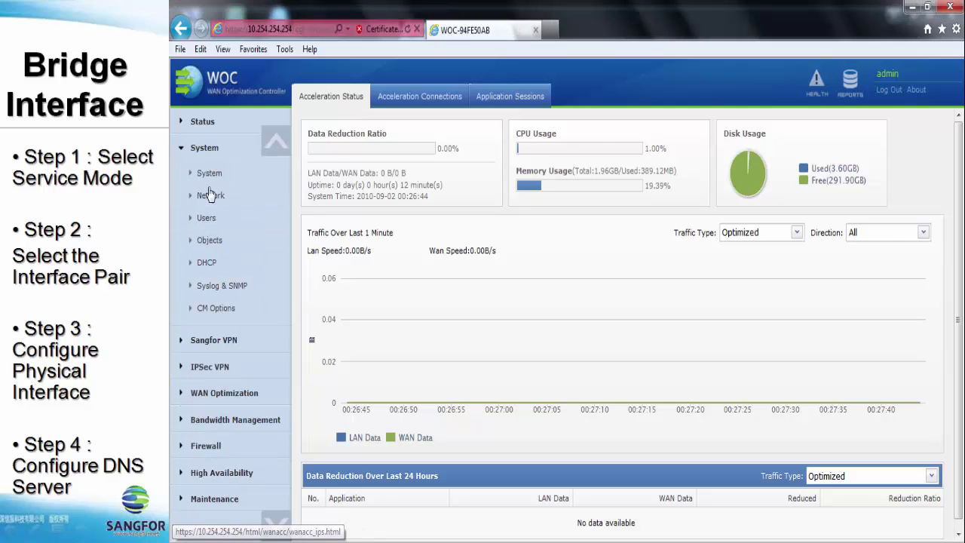
pyautogui.click(210, 195)
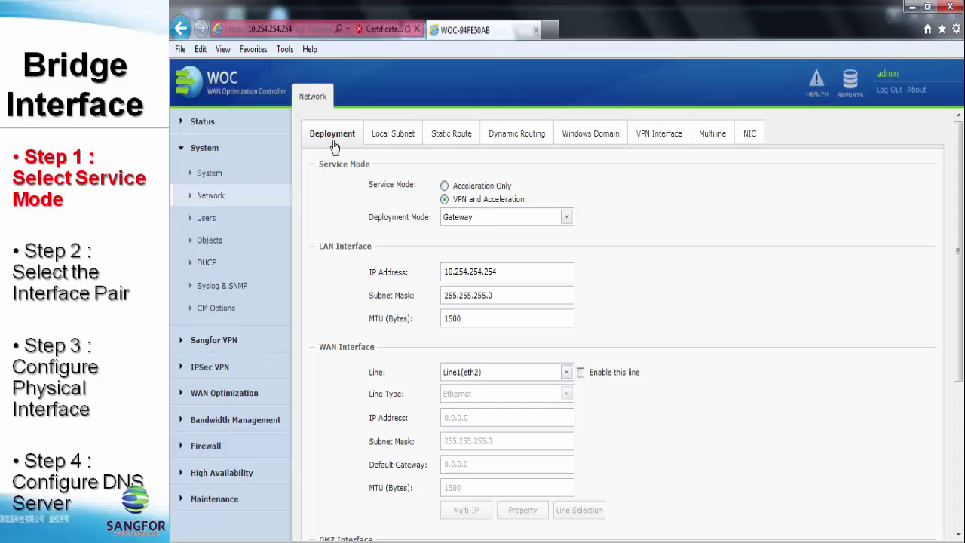
pyautogui.click(445, 186)
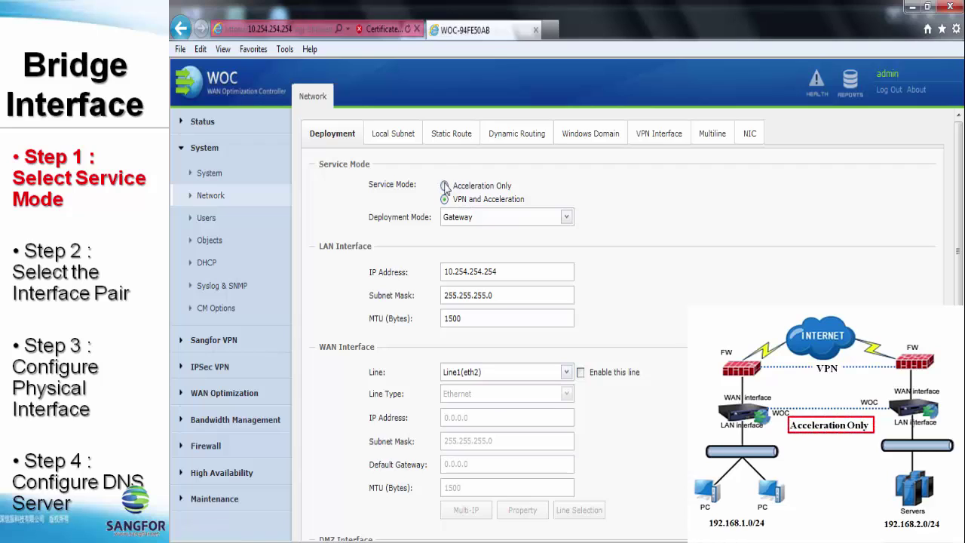
pyautogui.click(483, 223)
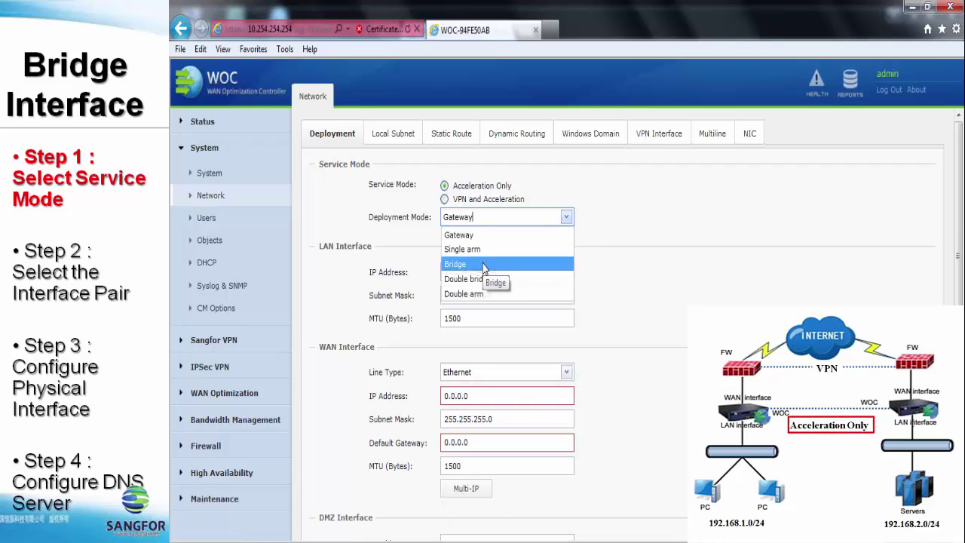
pyautogui.press('Up')
pyautogui.press('Down')
pyautogui.press('Down')
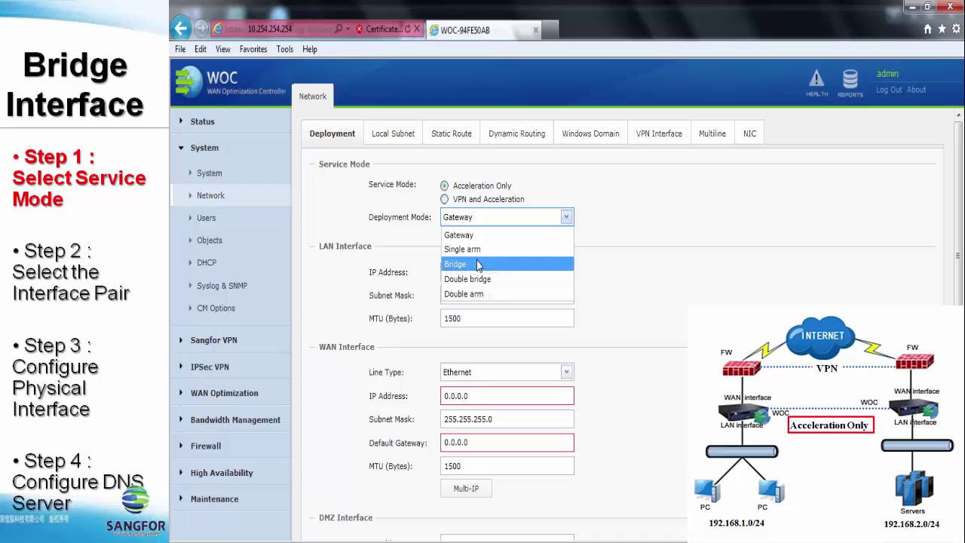
pyautogui.click(477, 266)
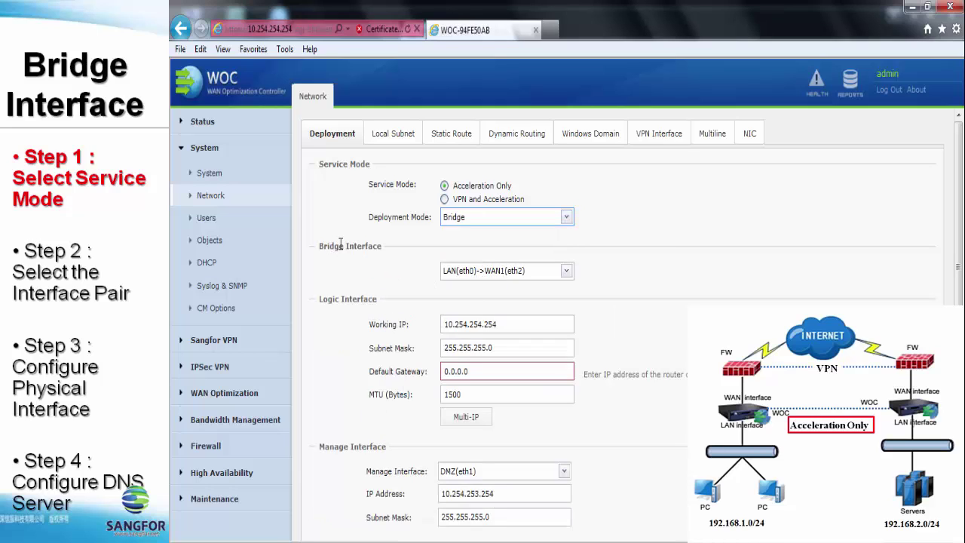
pyautogui.click(474, 273)
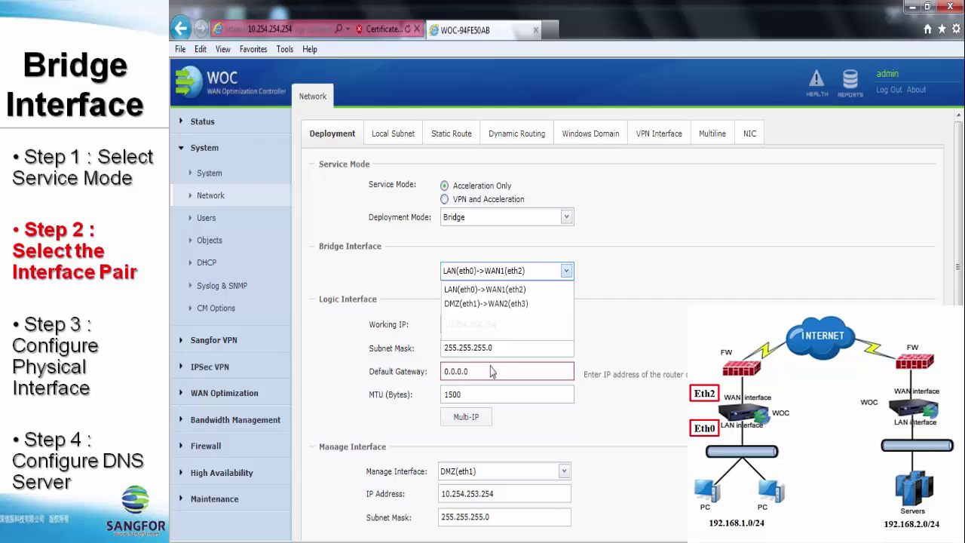
pyautogui.click(484, 283)
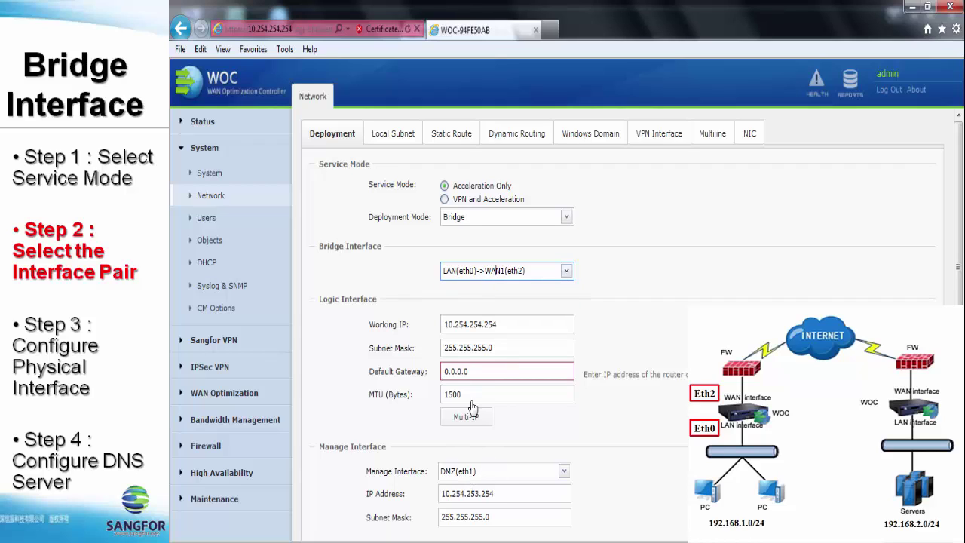
pyautogui.click(480, 274)
pyautogui.click(483, 300)
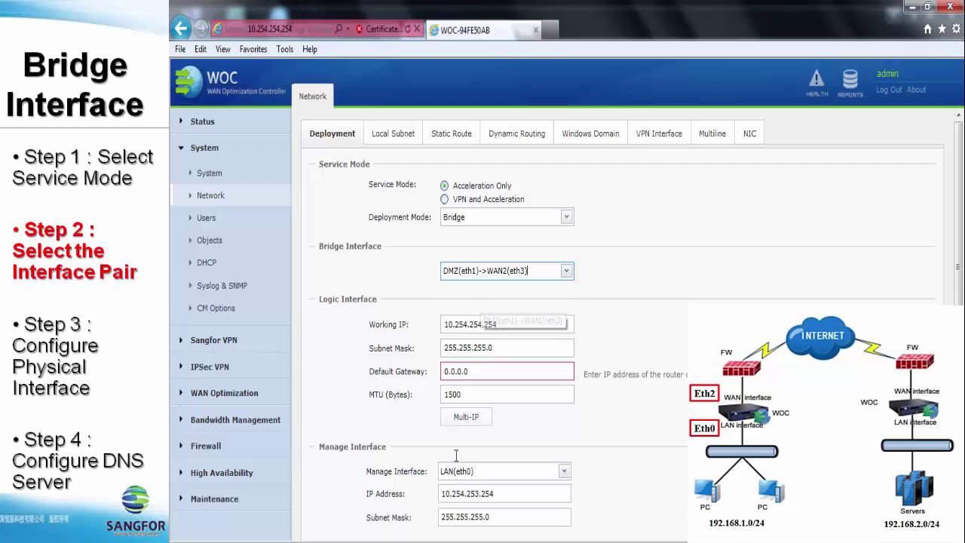
pyautogui.click(473, 273)
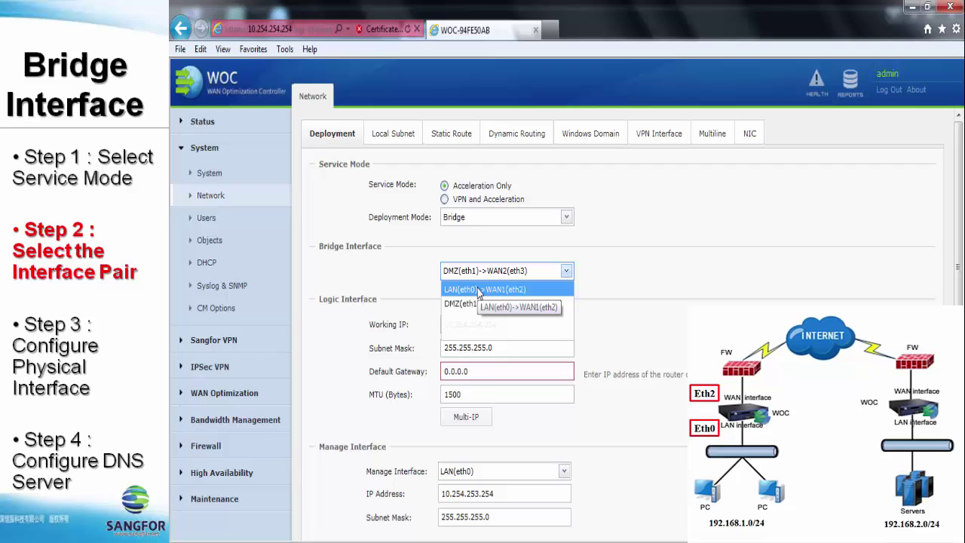
pyautogui.click(480, 290)
pyautogui.doubleClick(499, 329)
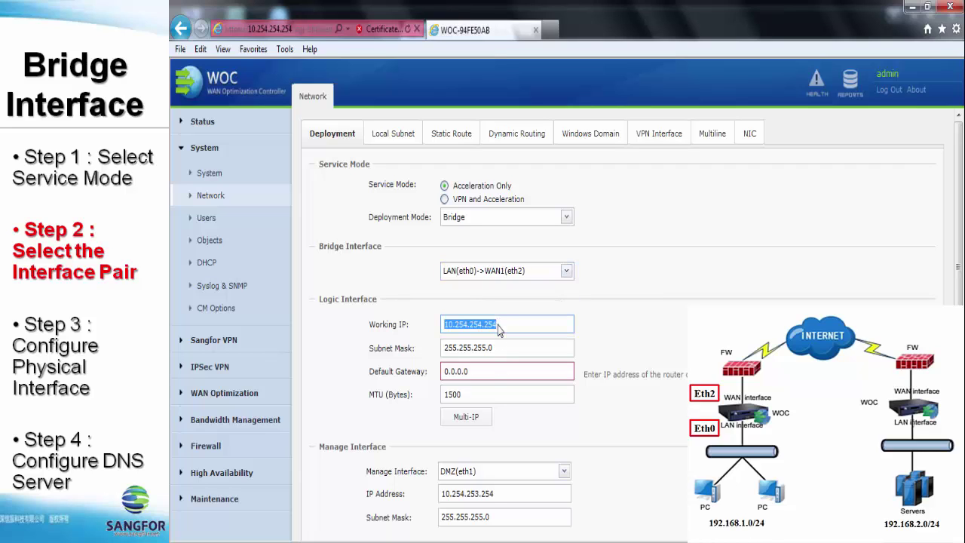
# Enter 192.168.1.1 as the working IP and 192.168.1.254 as the default gateway.
pyautogui.write('19')
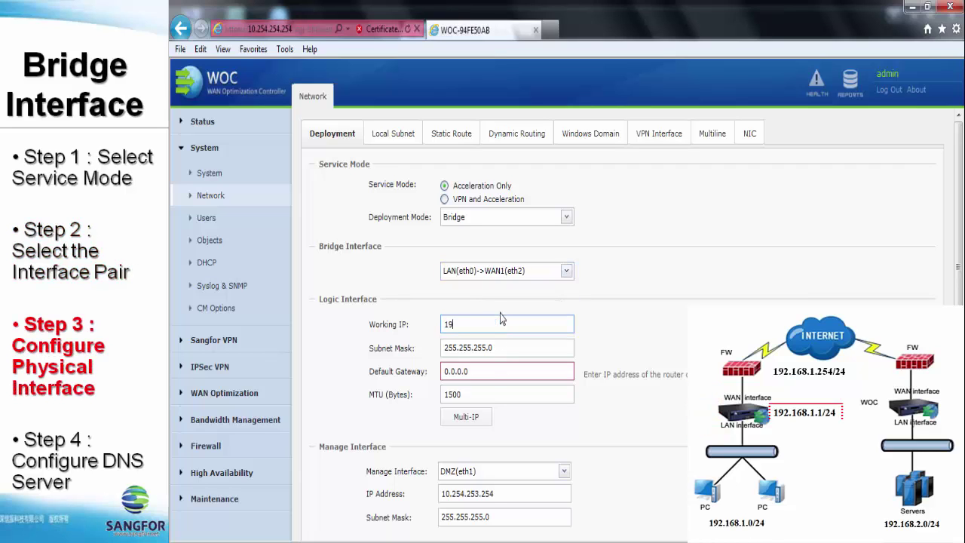
pyautogui.write('2.168.')
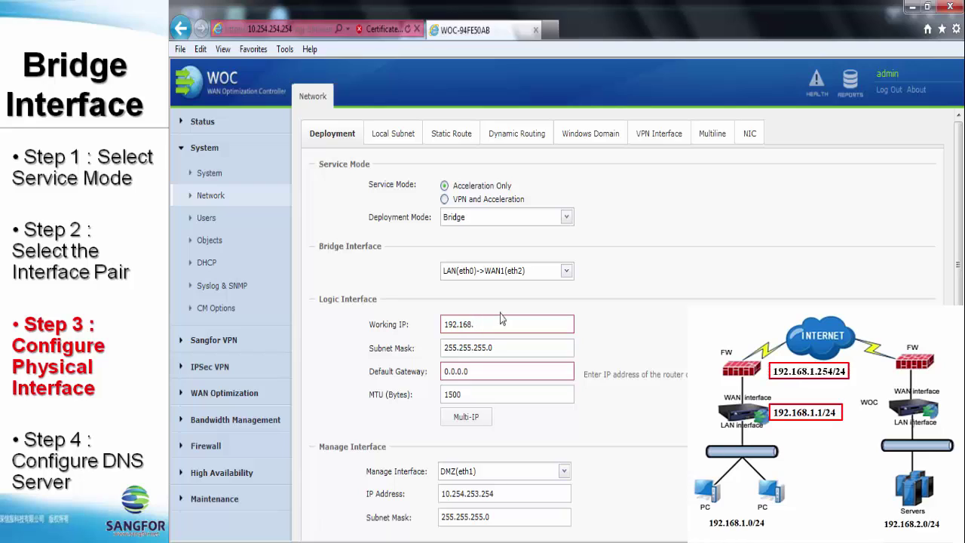
pyautogui.write('1.1')
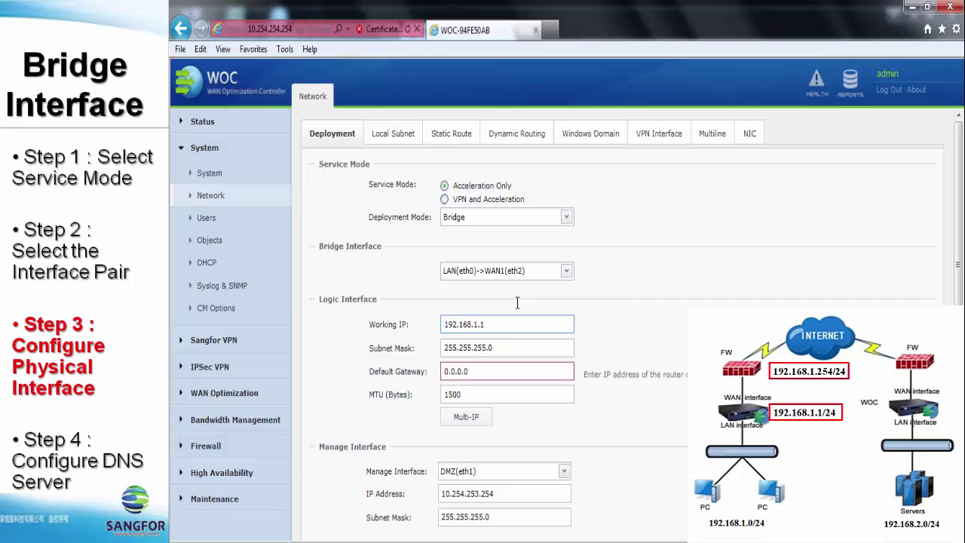
pyautogui.moveTo(445, 371); pyautogui.dragTo(469, 373)
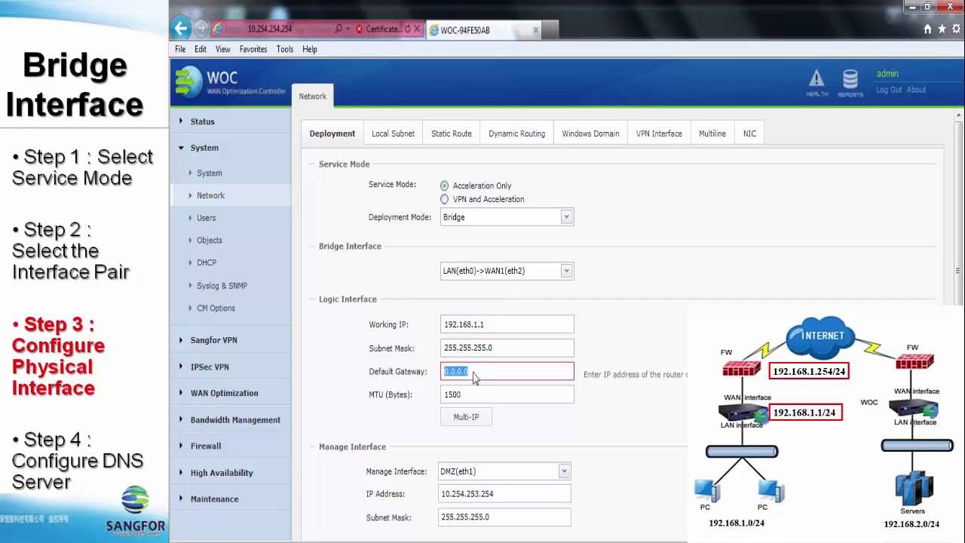
pyautogui.write('192.168.1.254')
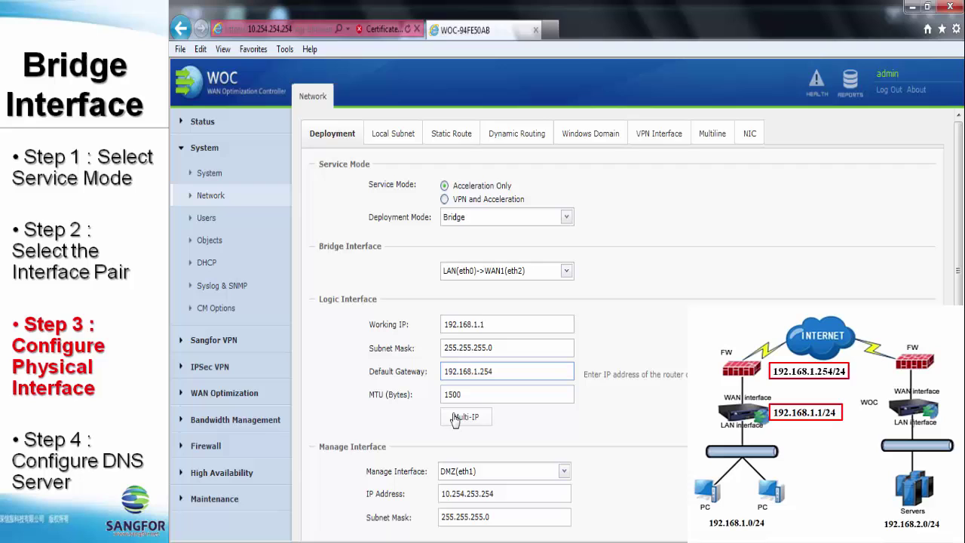
# Replace the preferred DNS with 8.8.8.8 and the alternate DNS with 8.8.4.4.
pyautogui.scroll(-2, 459, 419)
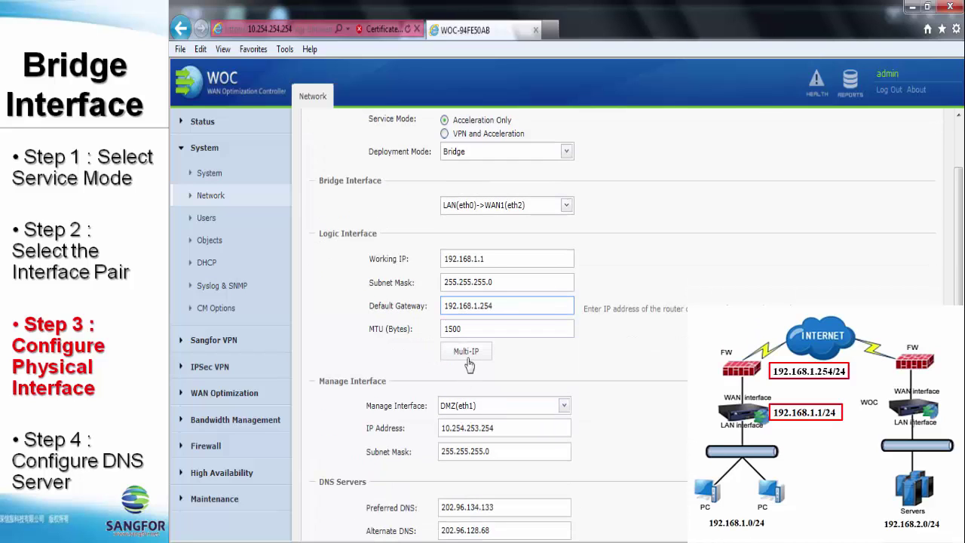
pyautogui.scroll(-2, 469, 365)
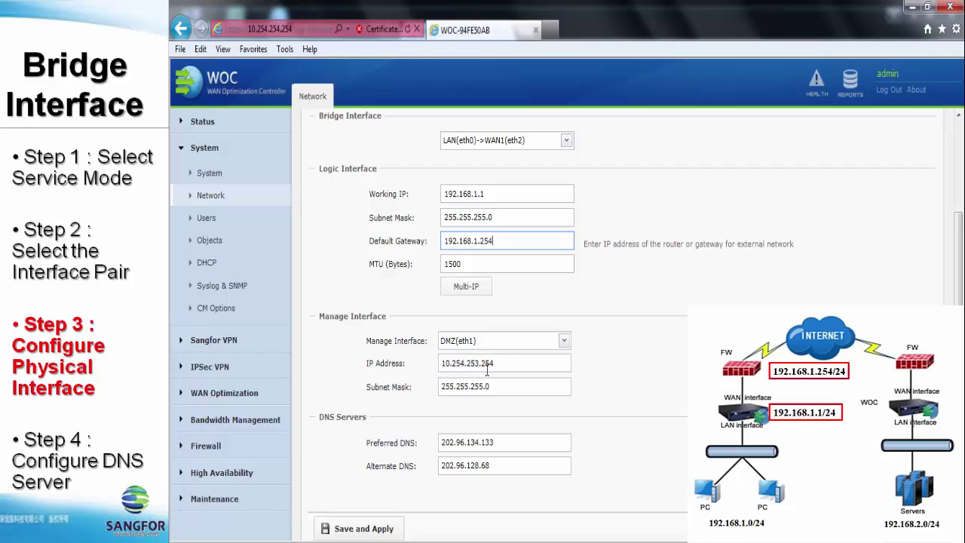
pyautogui.scroll(-1, 494, 366)
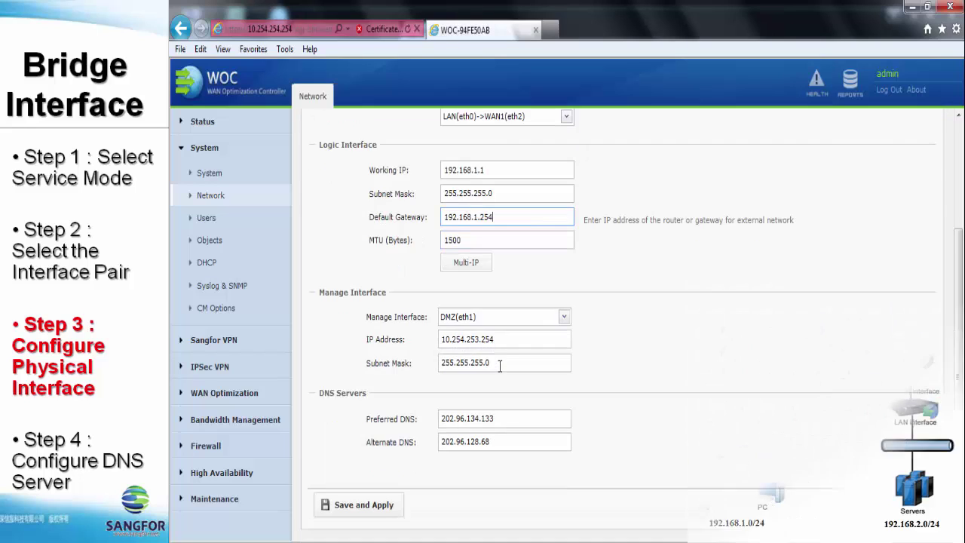
pyautogui.doubleClick(481, 418)
pyautogui.click(481, 418)
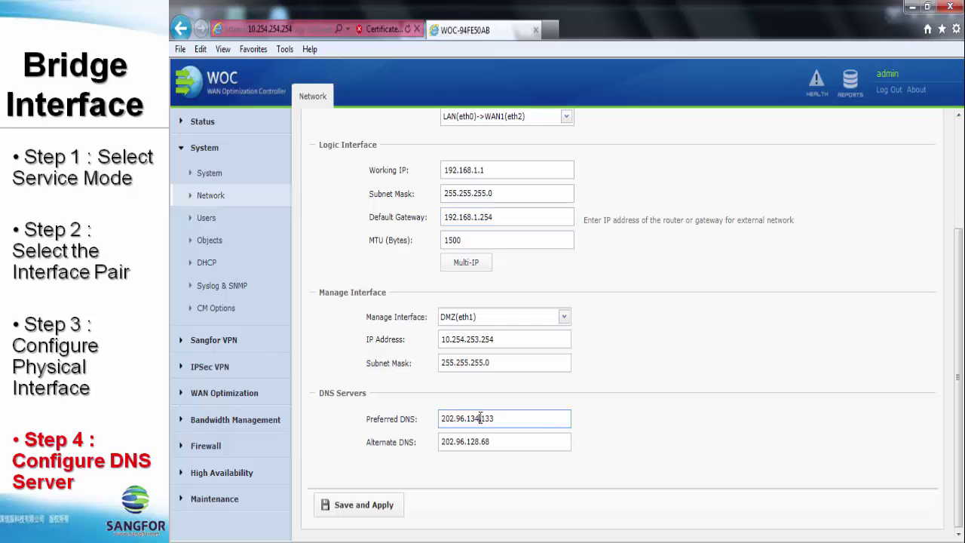
pyautogui.doubleClick(481, 419)
pyautogui.write('8.')
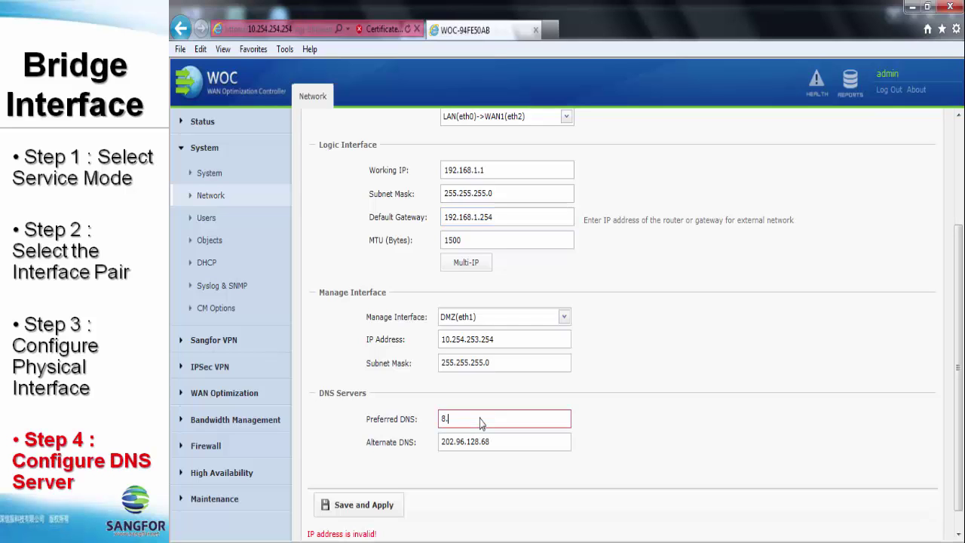
pyautogui.write('8.8.8')
pyautogui.press('Tab')
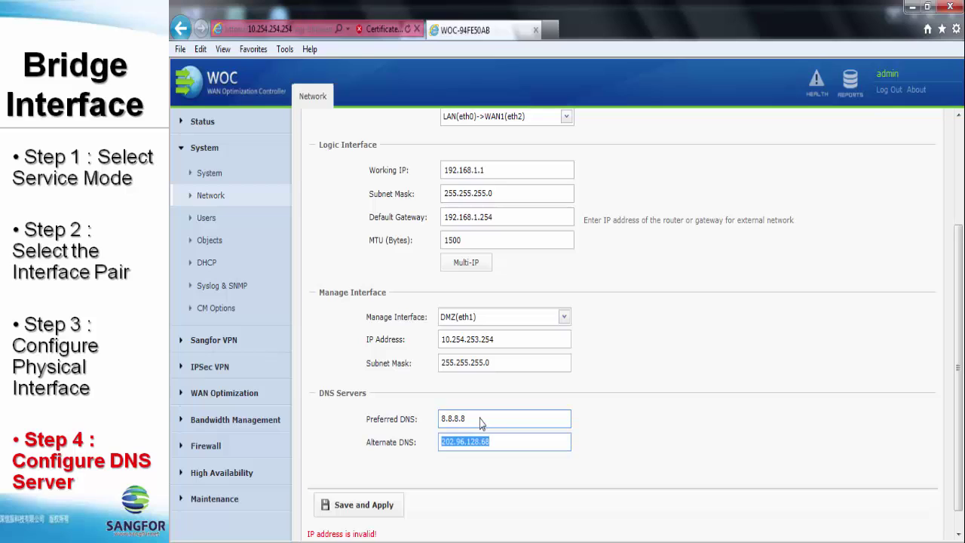
pyautogui.press('End')
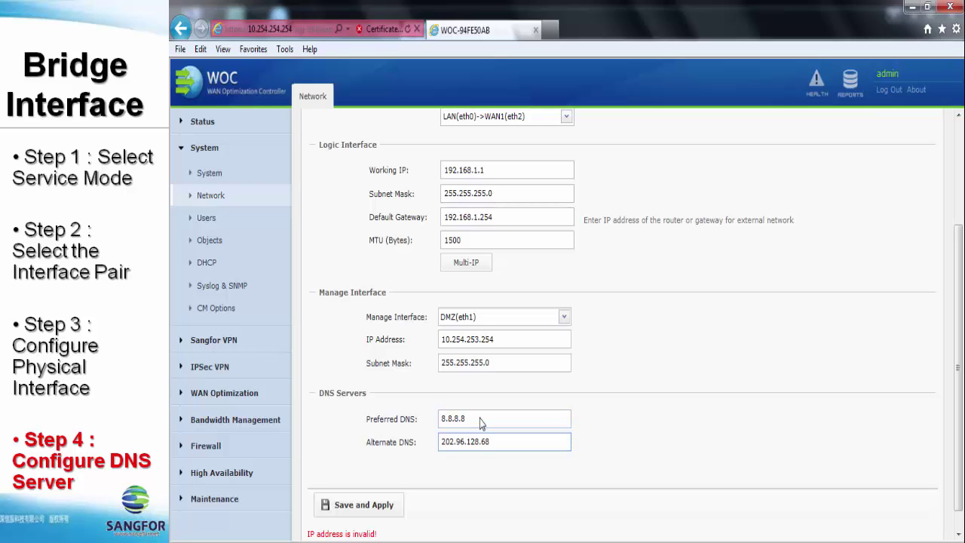
pyautogui.press('BackSpace')
pyautogui.press('BackSpace')
pyautogui.press('BackSpace')
pyautogui.press('BackSpace')
pyautogui.press('BackSpace')
pyautogui.press('BackSpace')
pyautogui.press('BackSpace')
pyautogui.press('BackSpace')
pyautogui.press('BackSpace')
pyautogui.press('BackSpace')
pyautogui.press('BackSpace')
pyautogui.press('BackSpace')
pyautogui.press('BackSpace')
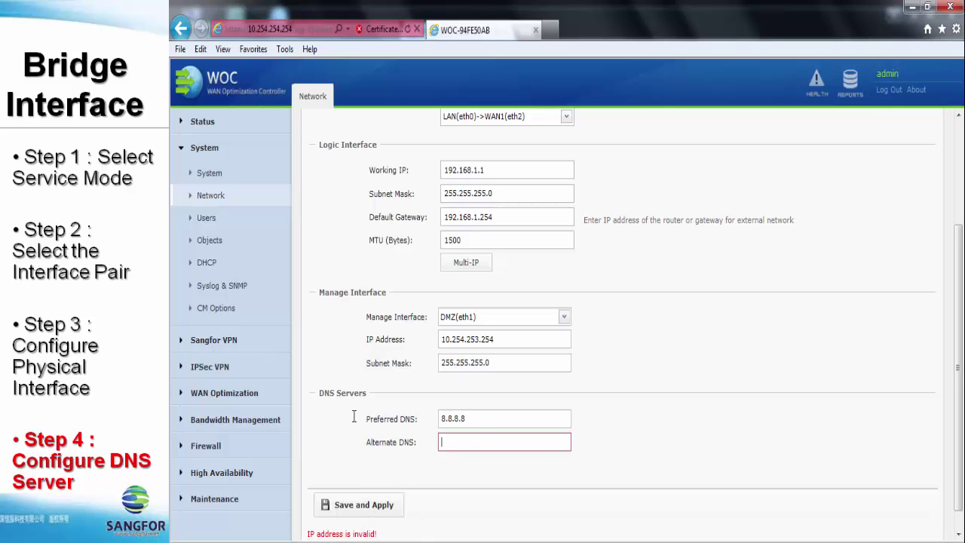
pyautogui.scroll(-1, 393, 426)
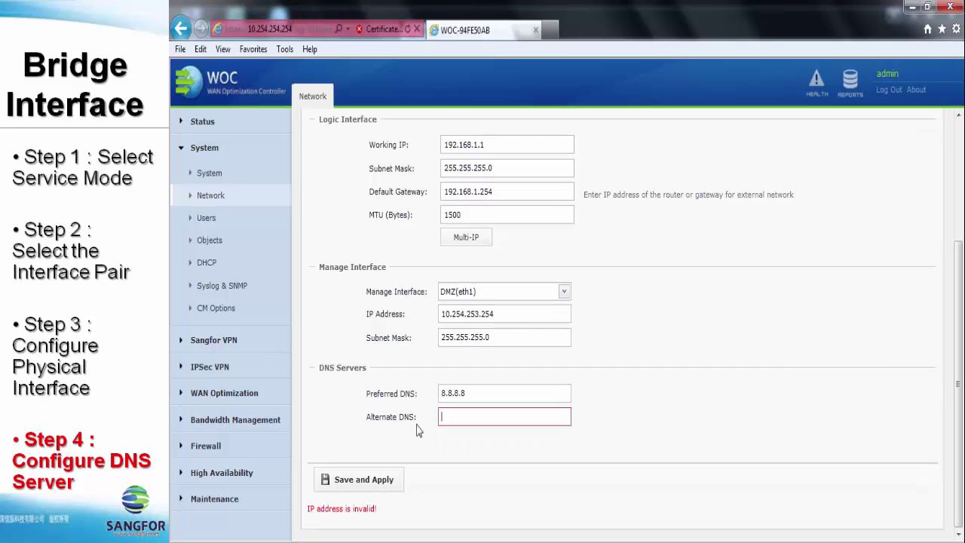
pyautogui.write('8.8.4.4')
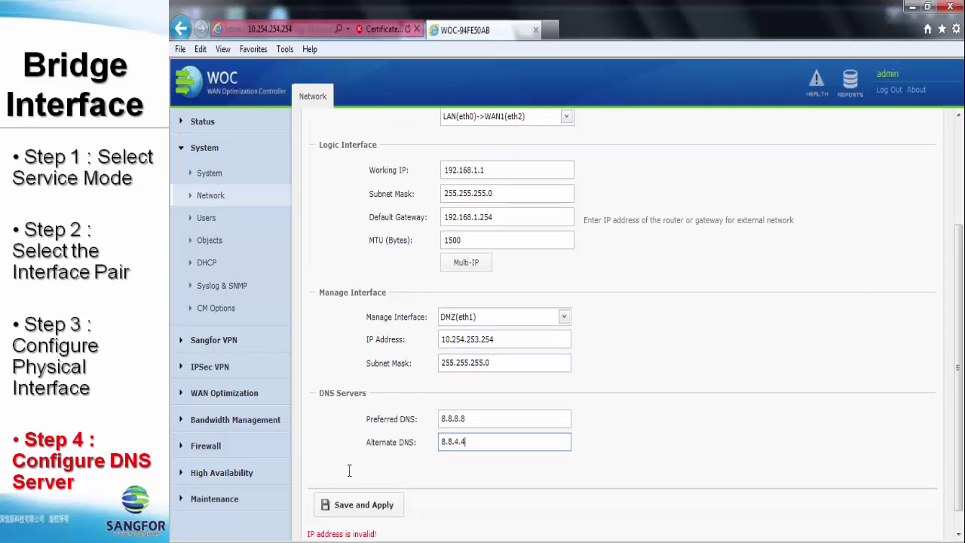
# Save and apply the bridge configuration, confirming the service restart.
pyautogui.click(366, 506)
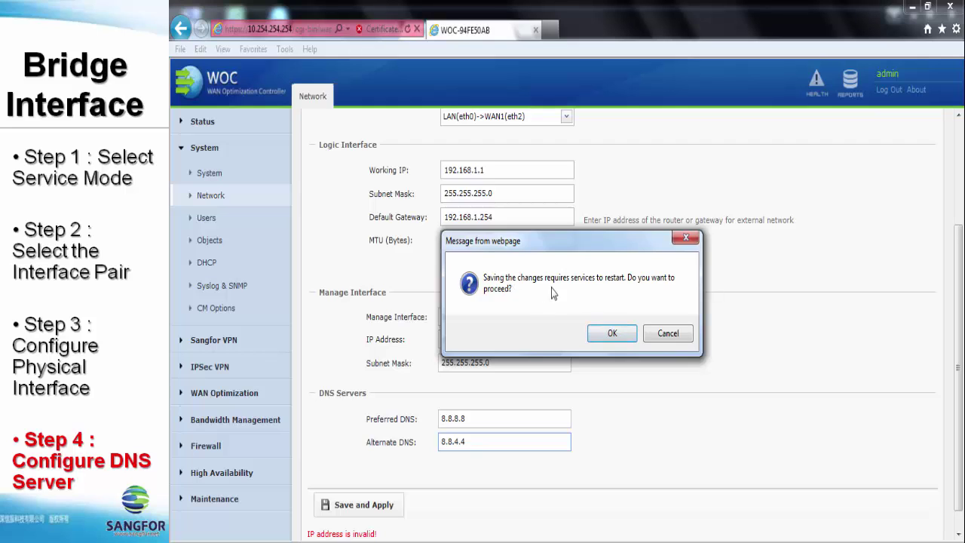
pyautogui.click(611, 335)
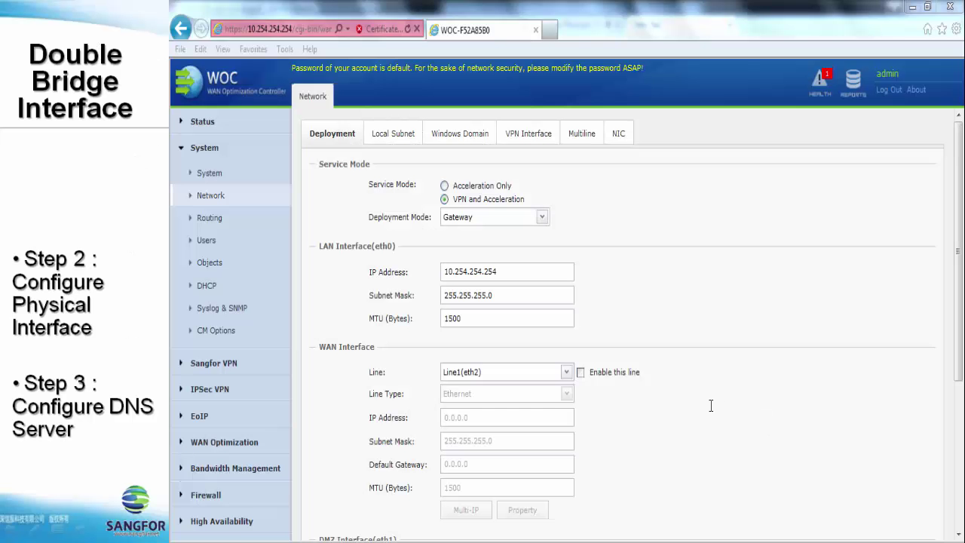
# Set the service mode to Acceleration Only with Double Bridge deployment mode.
pyautogui.click(445, 185)
pyautogui.click(464, 221)
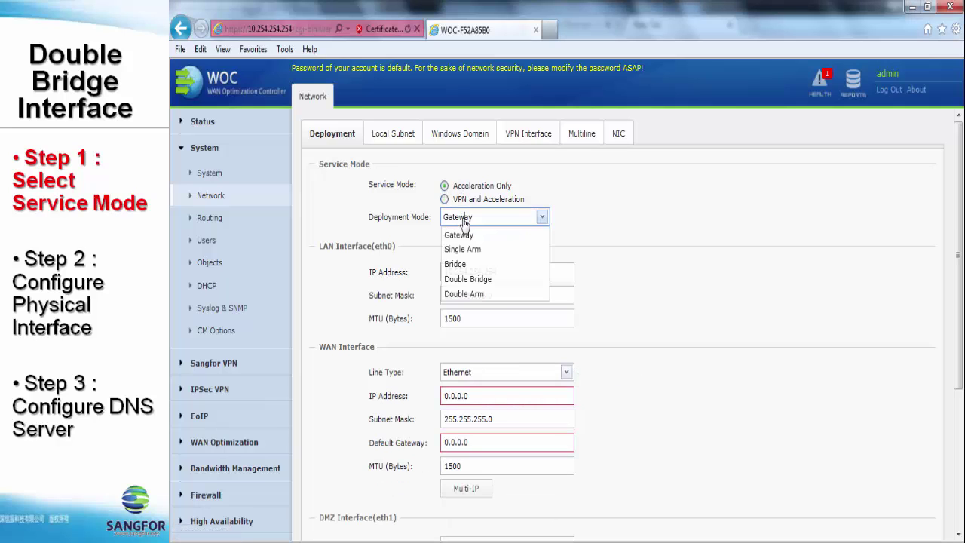
pyautogui.click(457, 280)
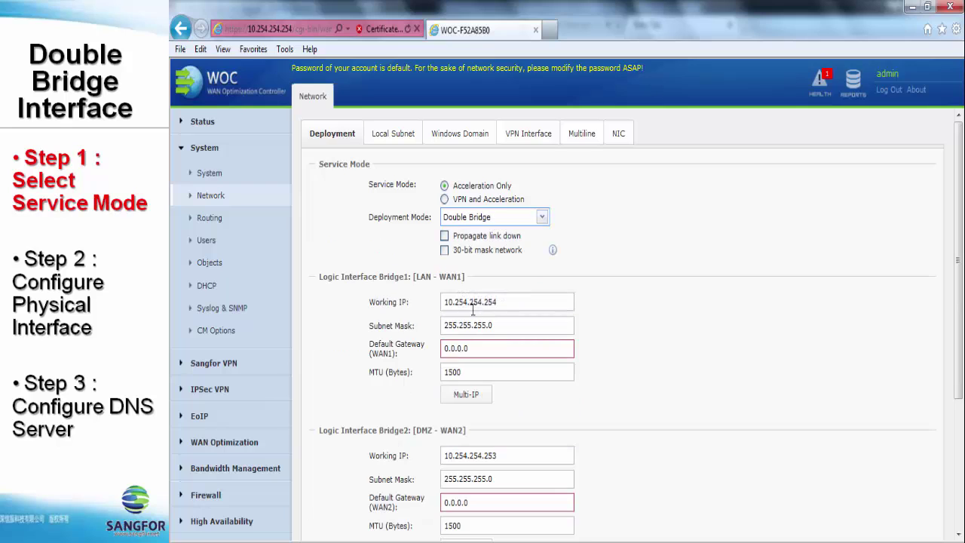
# Give Bridge1 IP 192.168.1.1 via gateway 192.168.1.253, and Bridge2 IP 192.168.1.2 via gateway 192.168.1.254.
pyautogui.doubleClick(500, 302)
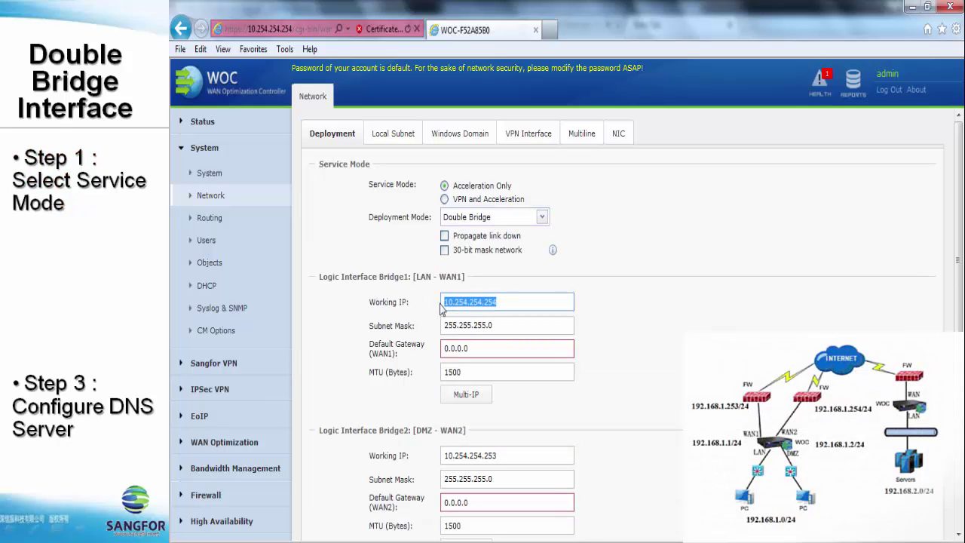
pyautogui.write('192.168.1.')
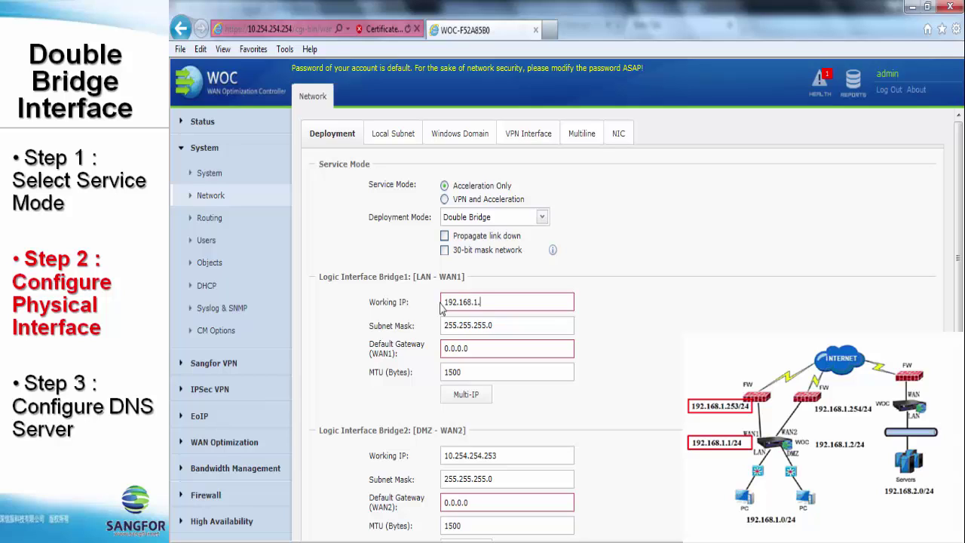
pyautogui.write('1')
pyautogui.doubleClick(477, 344)
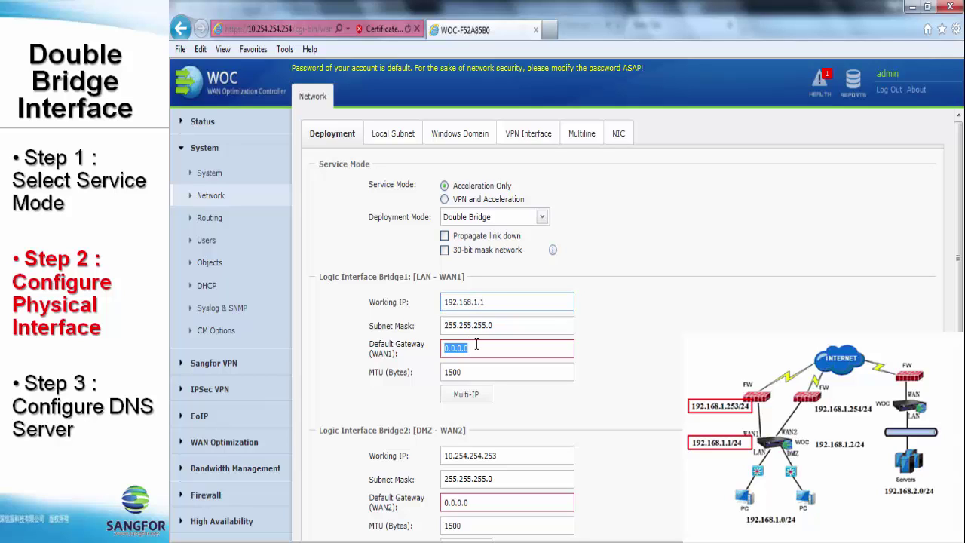
pyautogui.write('192.168')
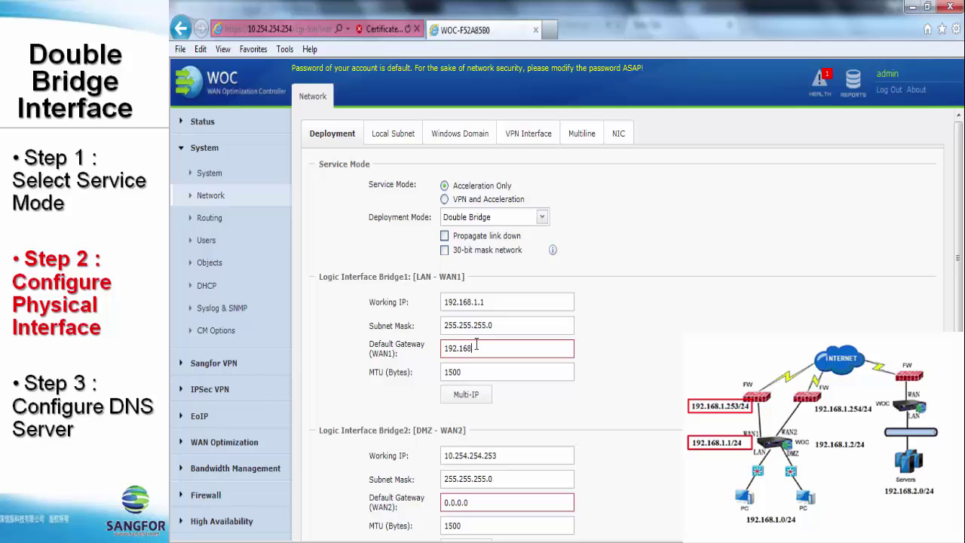
pyautogui.write('.1.253')
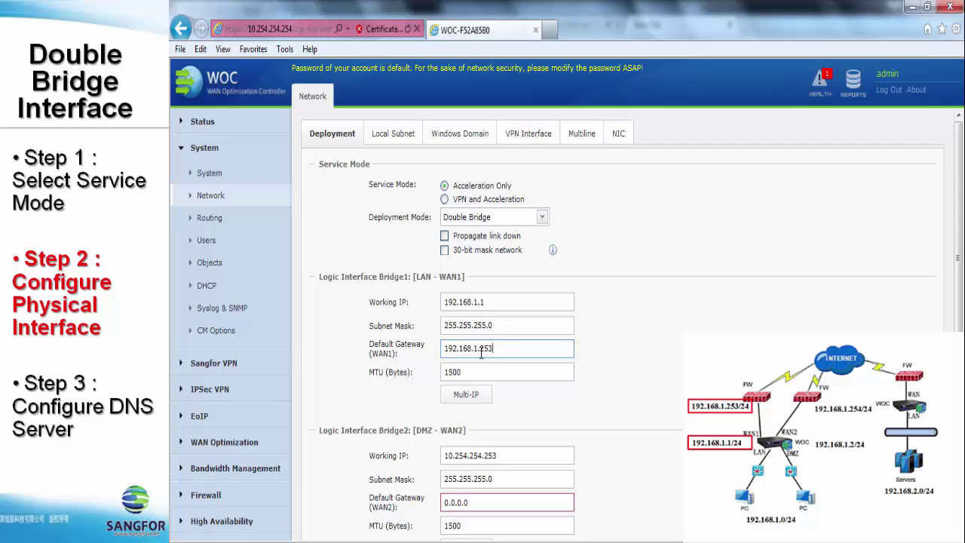
pyautogui.scroll(-1, 499, 344)
pyautogui.doubleClick(519, 391)
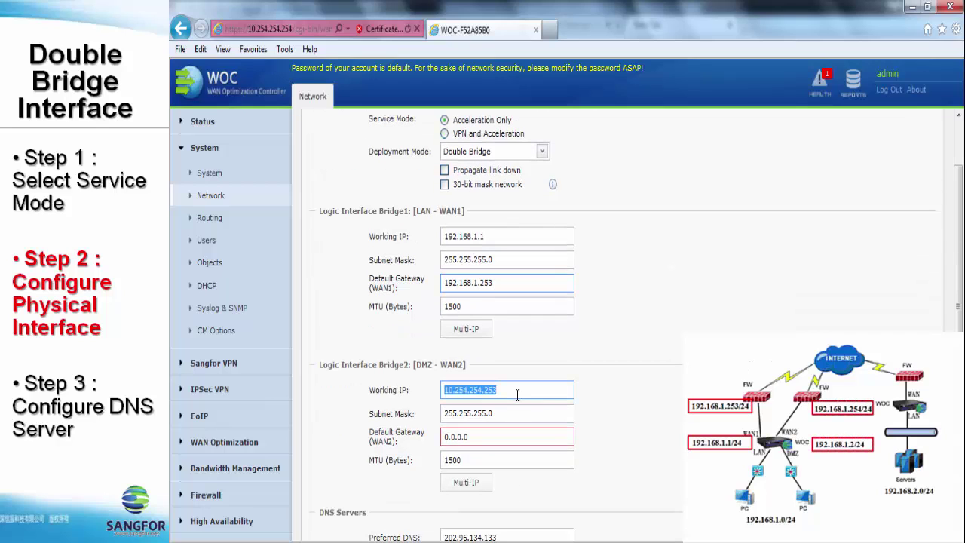
pyautogui.write('192.1')
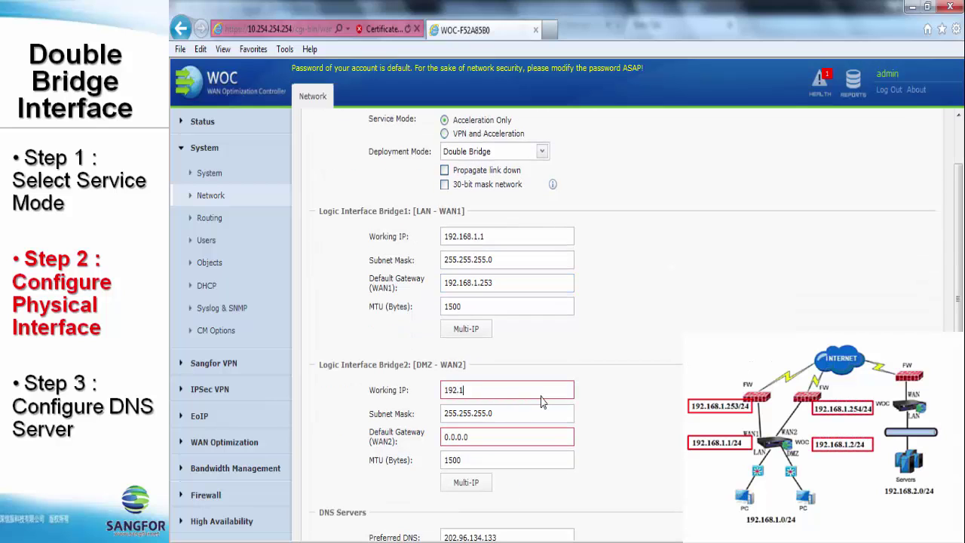
pyautogui.write('68.1.2')
pyautogui.doubleClick(508, 438)
pyautogui.write('192.')
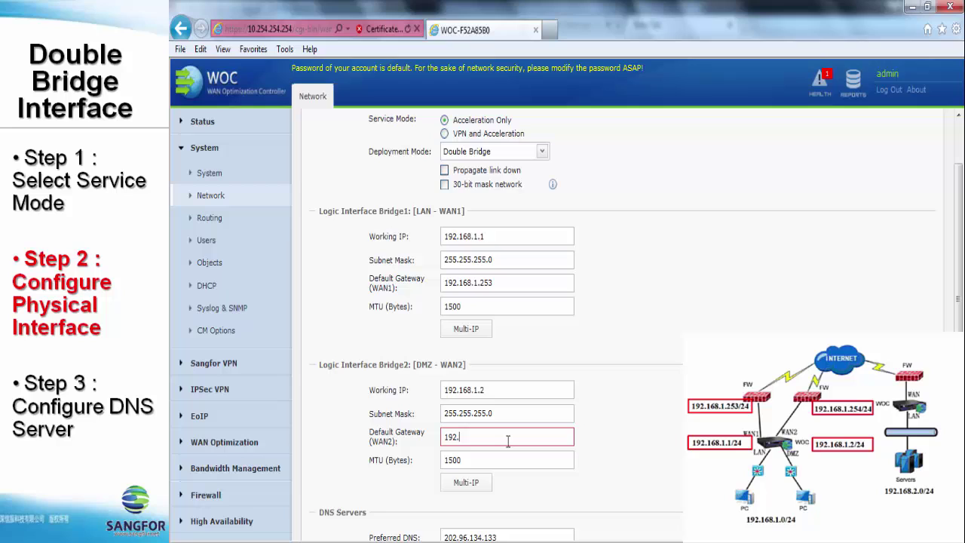
pyautogui.write('168.1.254')
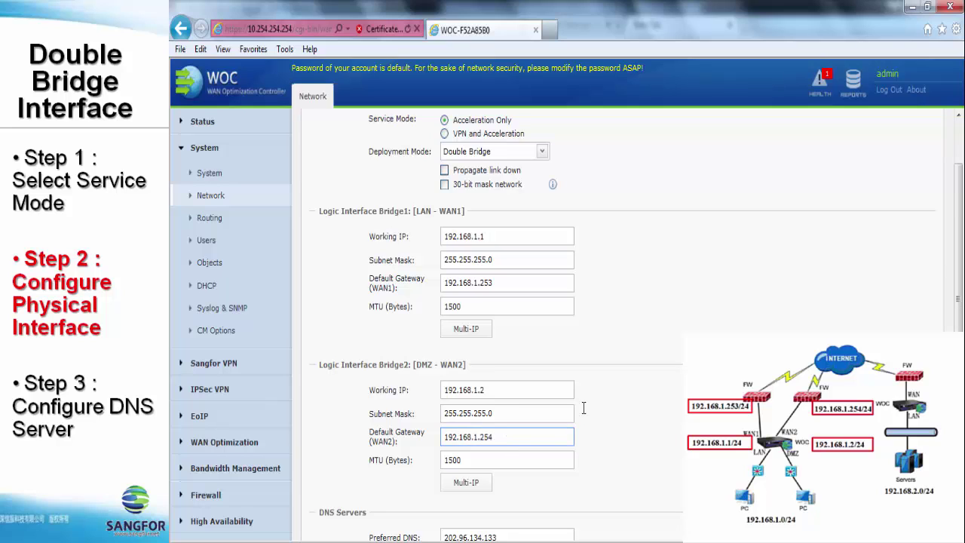
# Change the preferred DNS to 8.8.8.8 and the alternate DNS to 8.8.4.4.
pyautogui.scroll(-1, 583, 408)
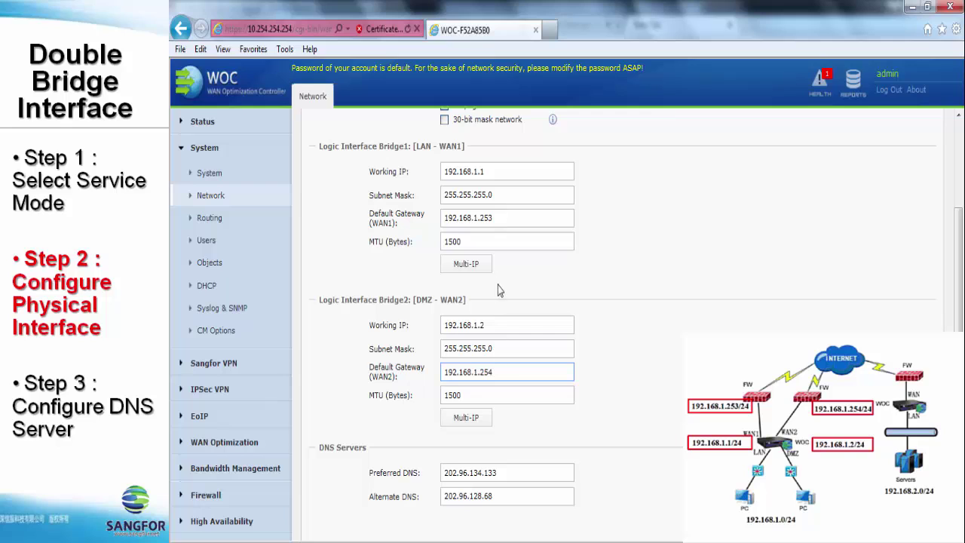
pyautogui.doubleClick(496, 472)
pyautogui.scroll(-1, 502, 468)
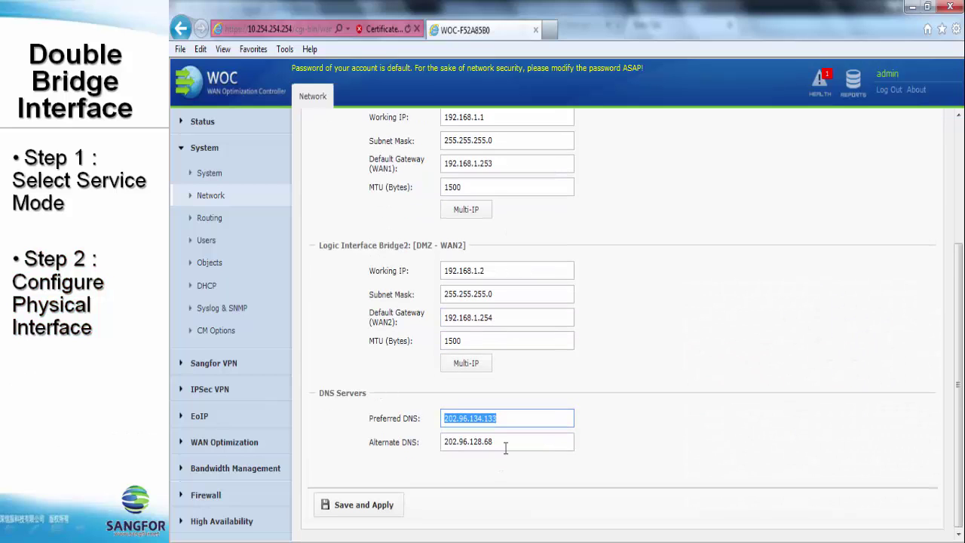
pyautogui.write('8.8.8.8')
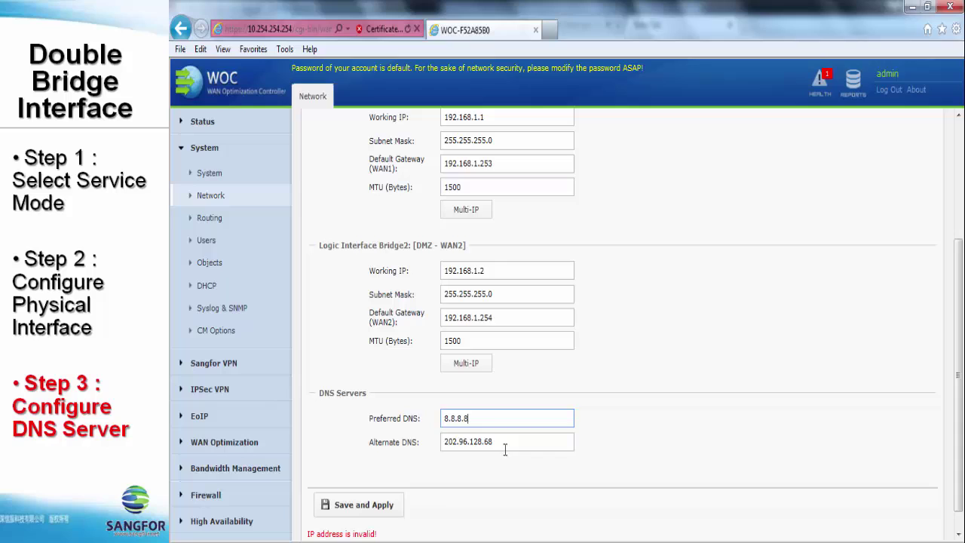
pyautogui.doubleClick(505, 450)
pyautogui.press('BackSpace')
pyautogui.write('8.8.')
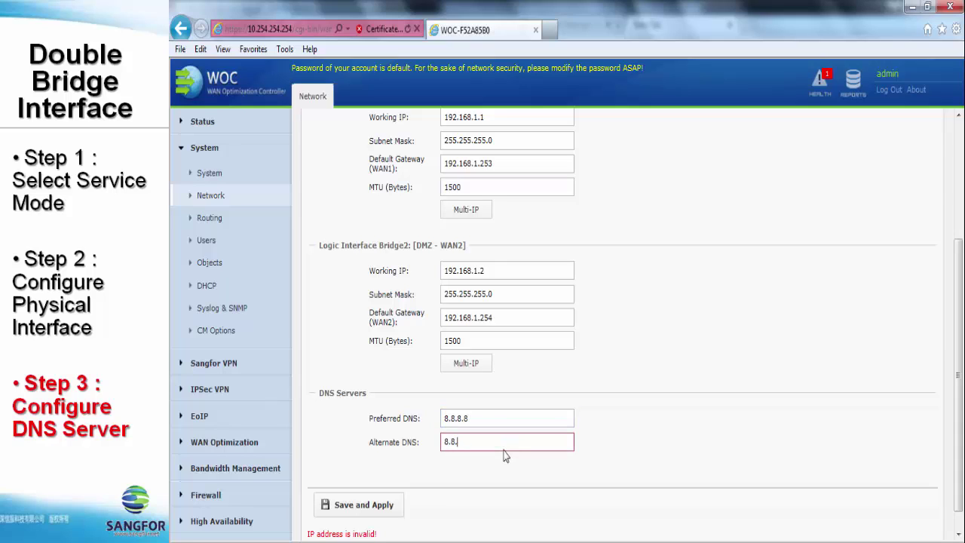
pyautogui.write('4.4')
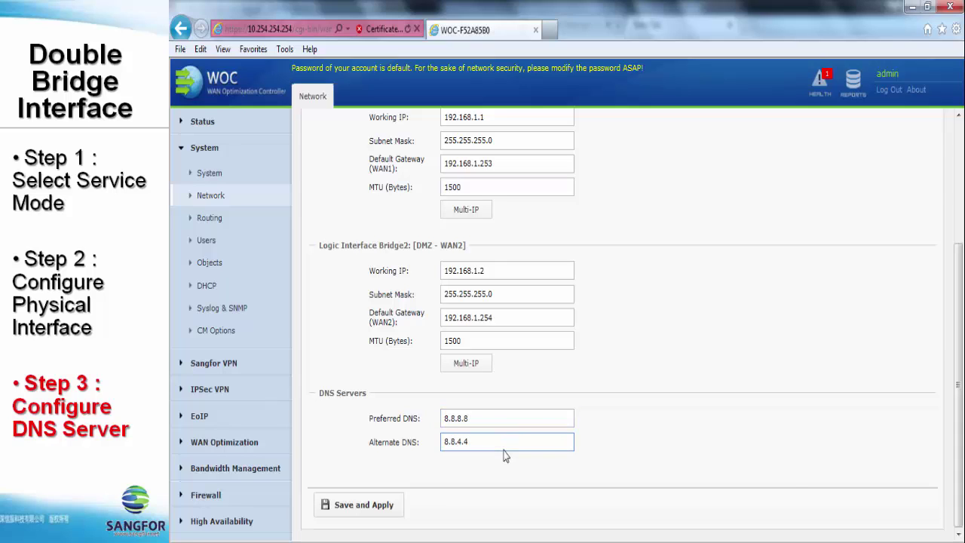
# Save and apply the double bridge settings and confirm the device restart.
pyautogui.click(377, 513)
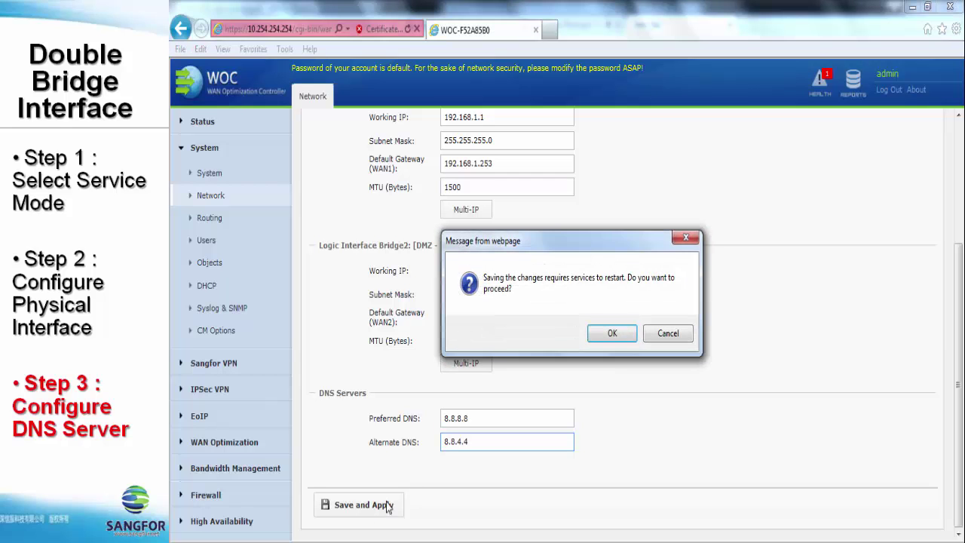
pyautogui.click(615, 334)
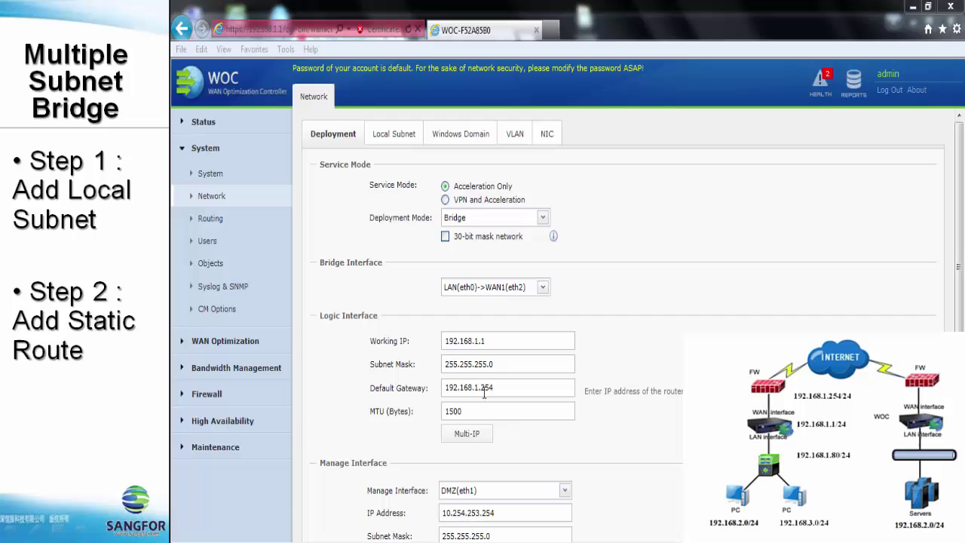
# Add local subnet 192.168.2.0 with mask 255.255.255.0.
pyautogui.click(389, 136)
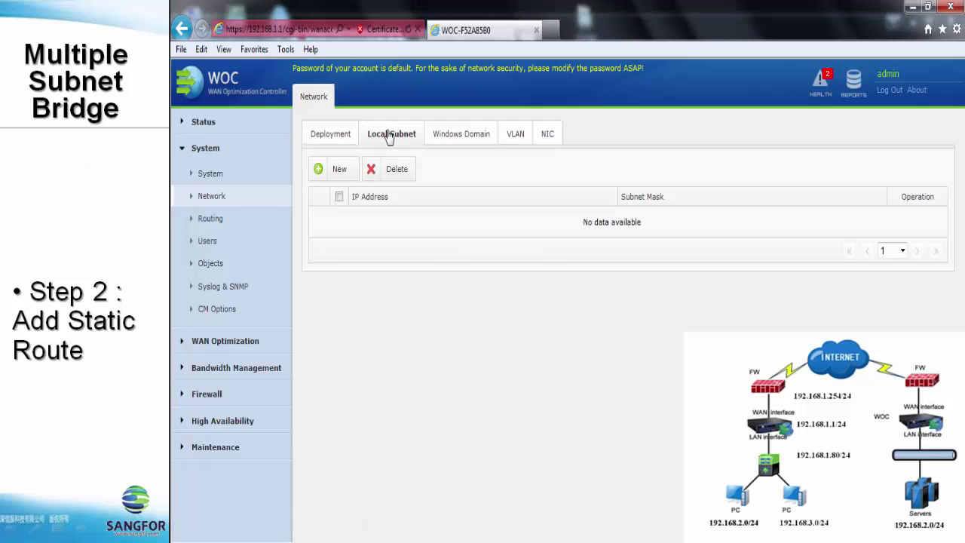
pyautogui.click(336, 171)
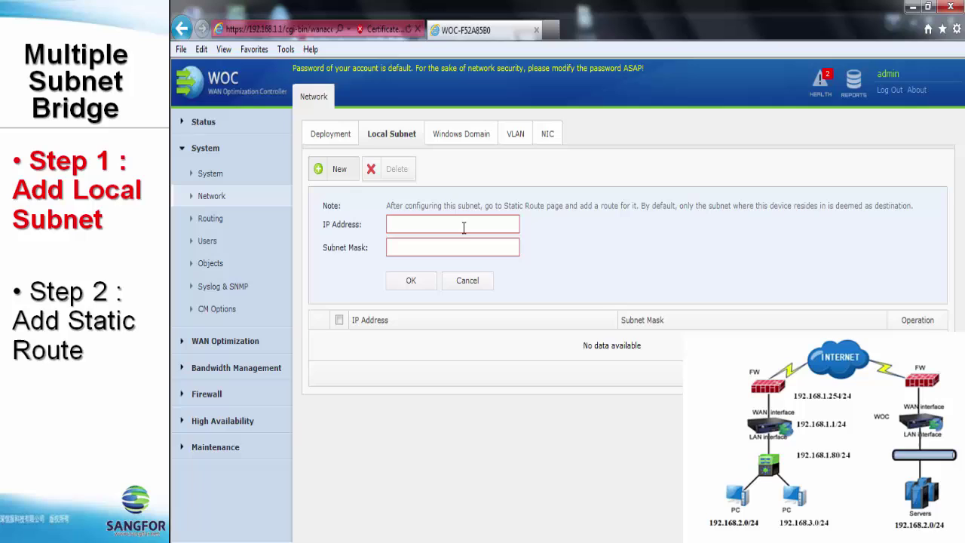
pyautogui.write('19')
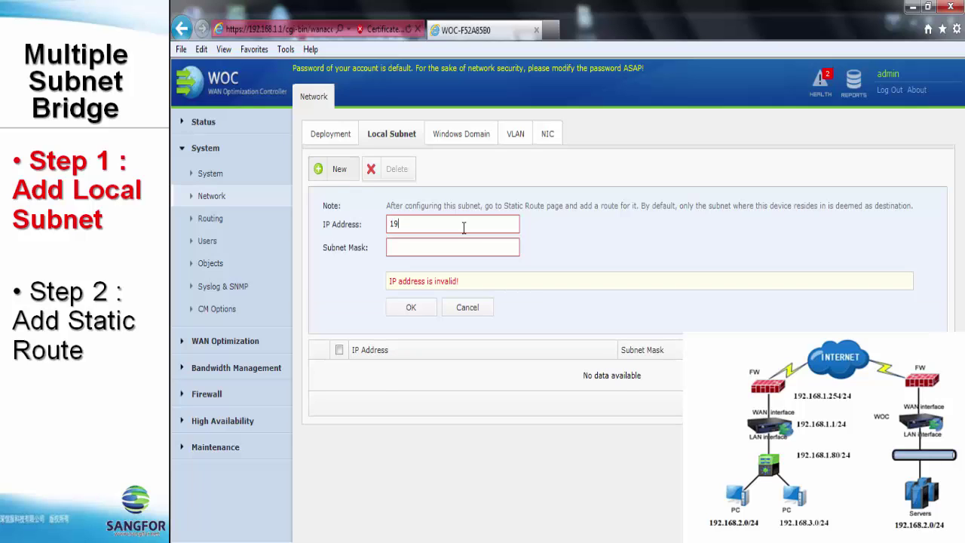
pyautogui.write('2.168.20')
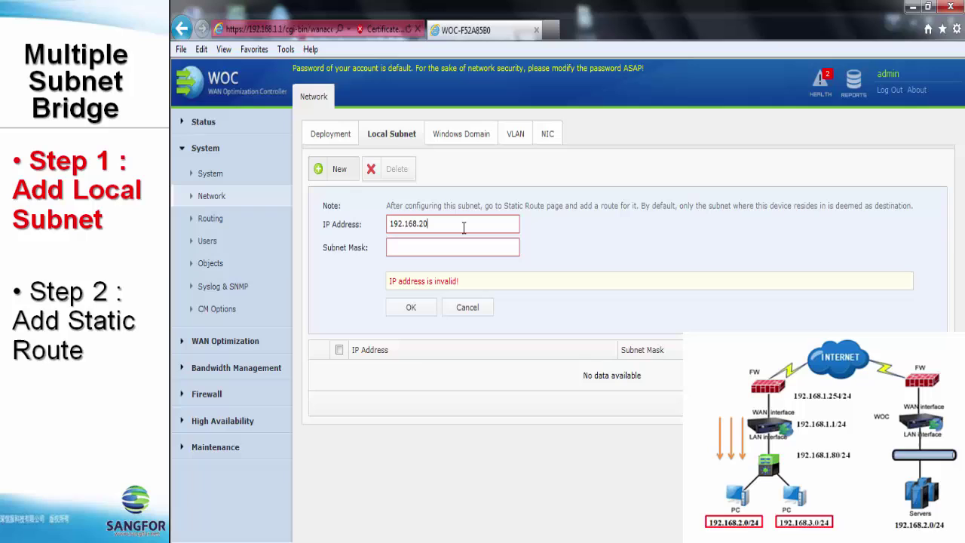
pyautogui.press('BackSpace')
pyautogui.write('.0')
pyautogui.press('Tab')
pyautogui.write('2')
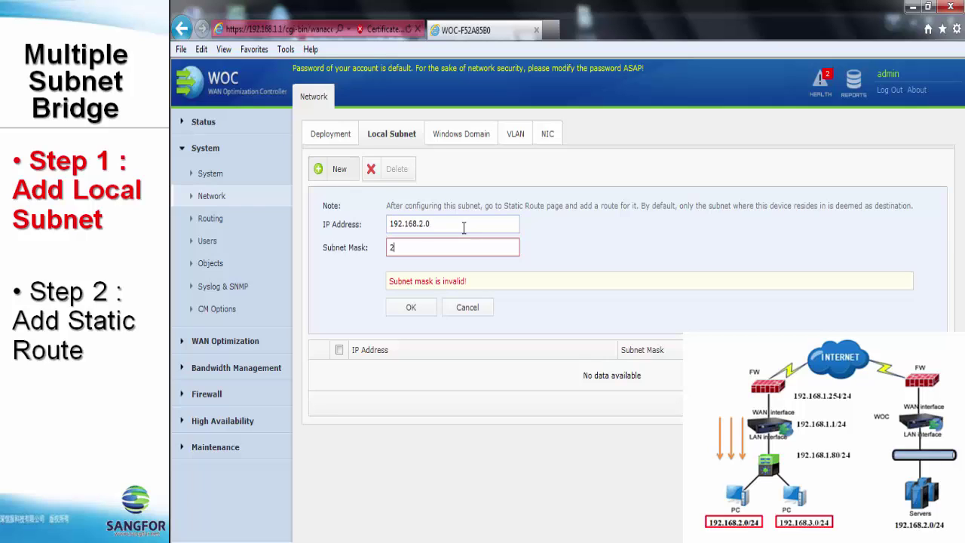
pyautogui.write('55.255.255.0')
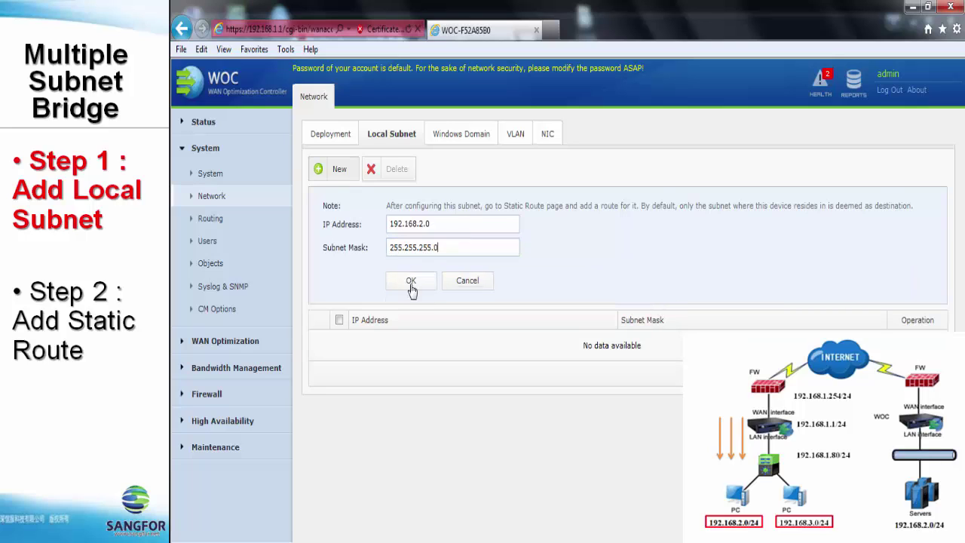
pyautogui.click(412, 286)
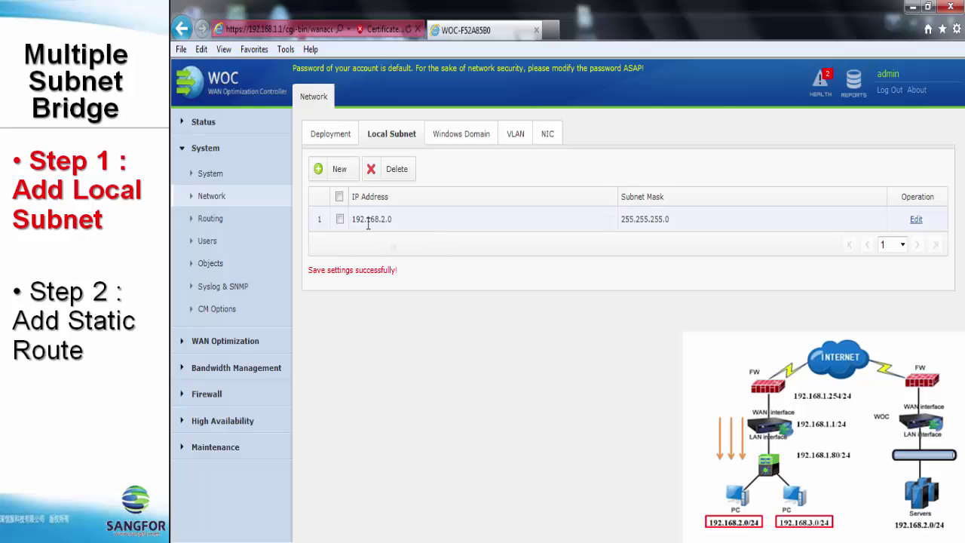
# Add a second local subnet 192.168.3.0 with mask 255.255.255.0.
pyautogui.click(337, 167)
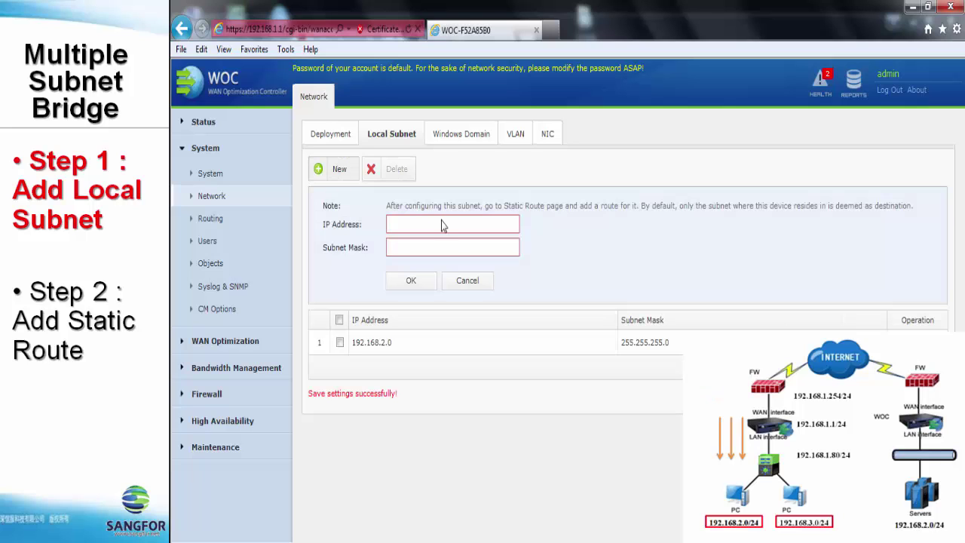
pyautogui.write('192.')
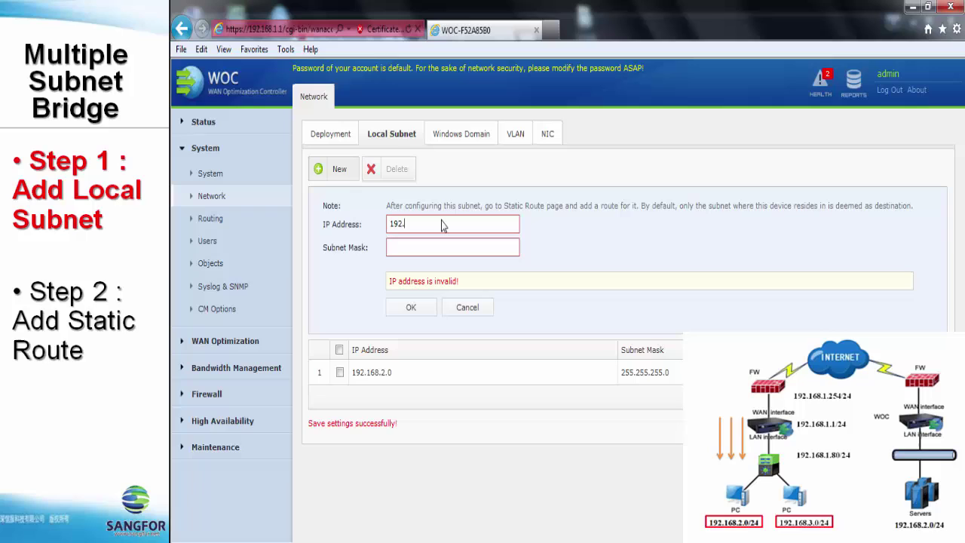
pyautogui.write('168.3.')
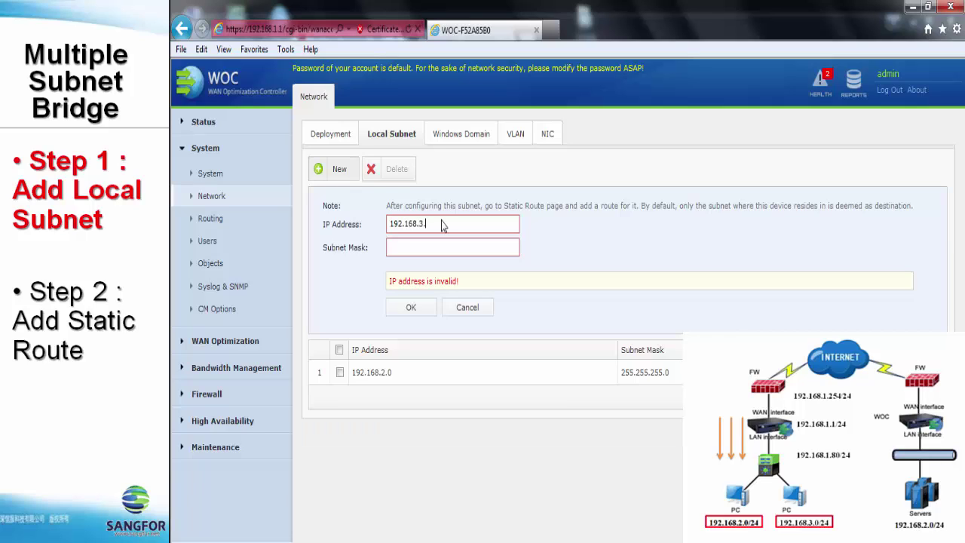
pyautogui.write('0')
pyautogui.press('Tab')
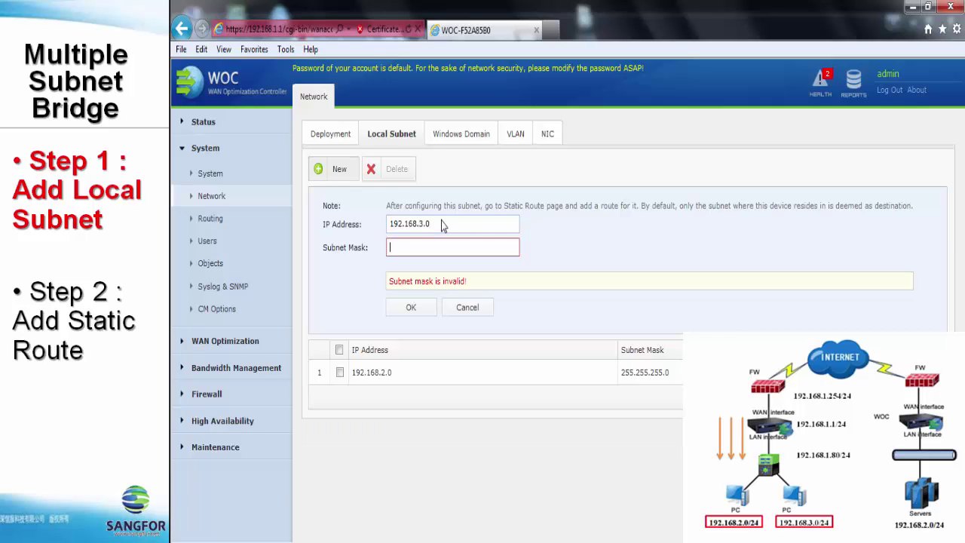
pyautogui.write('25')
pyautogui.write('255.255.0')
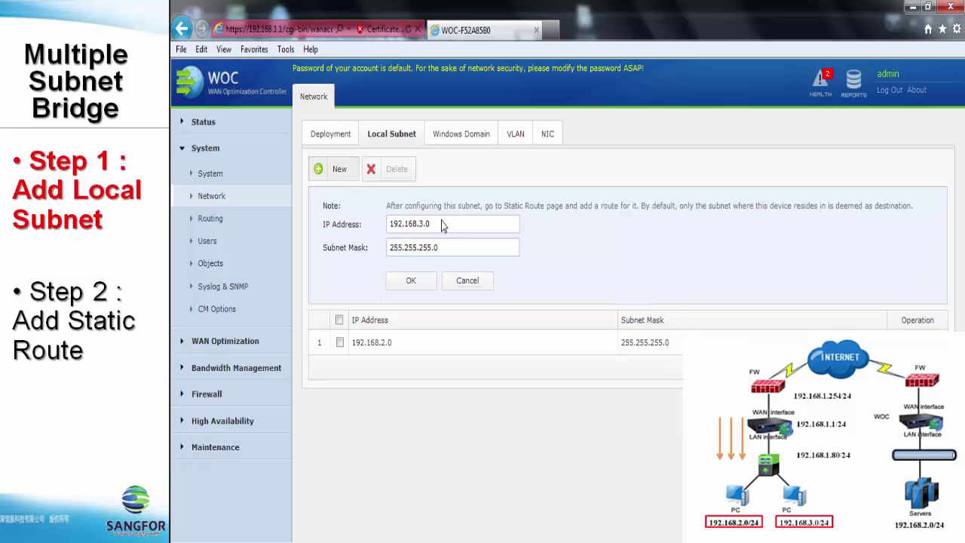
pyautogui.click(416, 285)
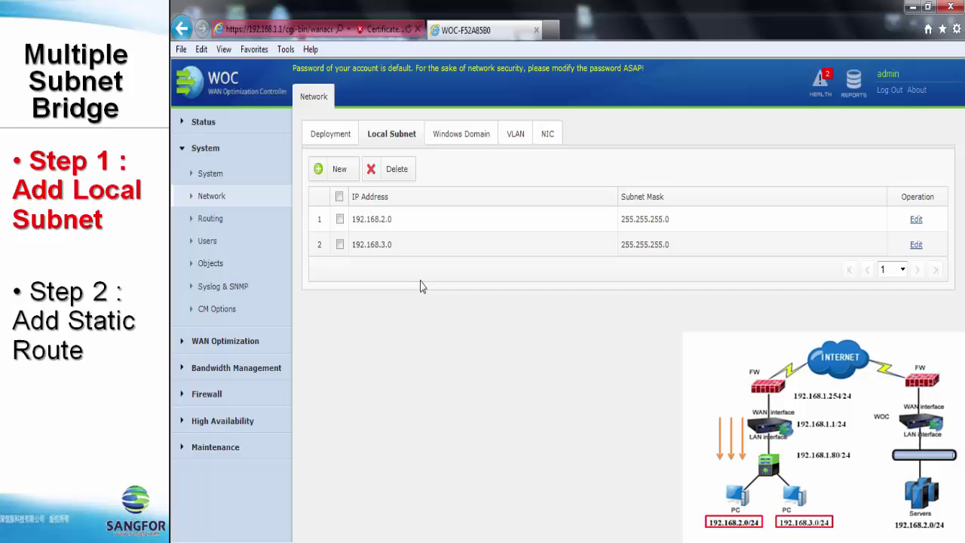
# Open the Static Route tab in the Routing settings.
pyautogui.click(212, 219)
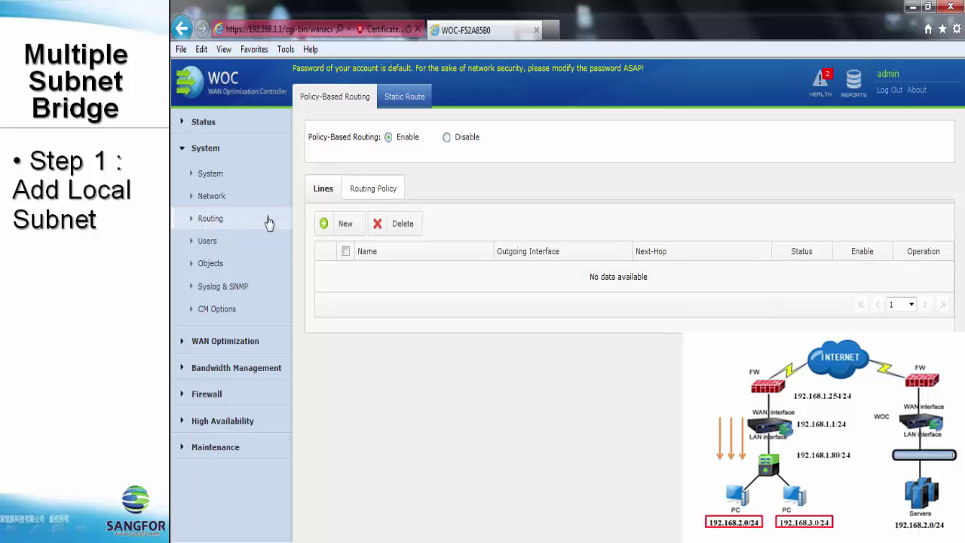
pyautogui.click(403, 103)
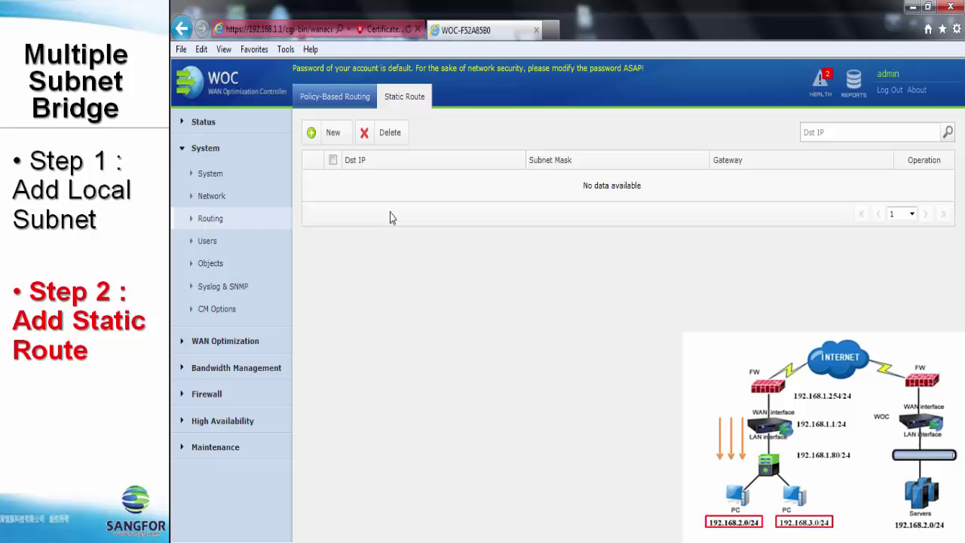
# Create a route for 192.168.2.0 / 255.255.255.0 using gateway 192.168.1.80.
pyautogui.click(337, 132)
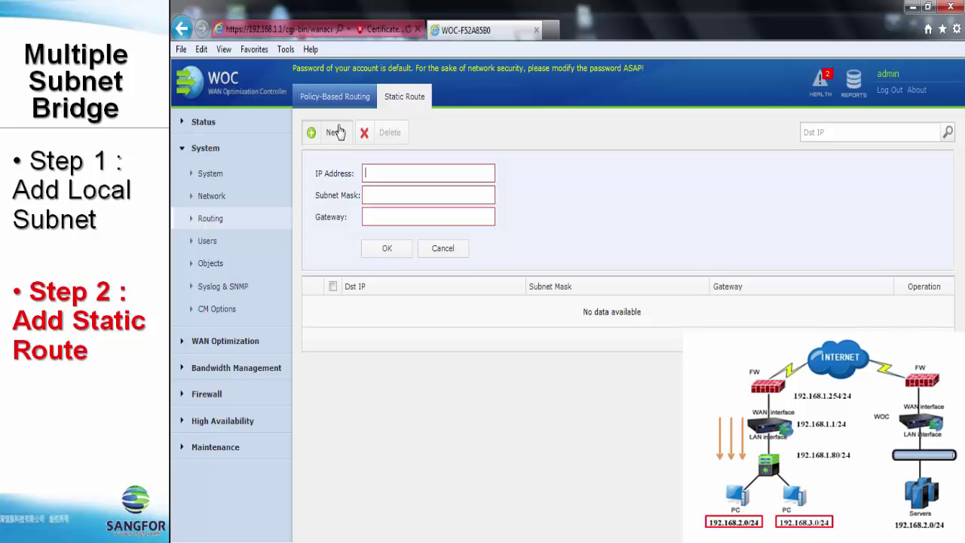
pyautogui.click(435, 173)
pyautogui.write('192.')
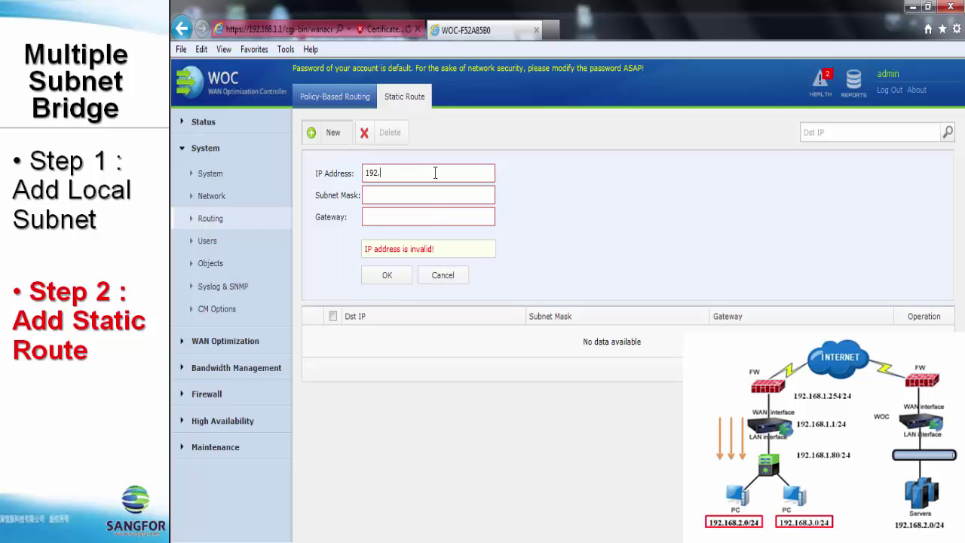
pyautogui.write('168.2.0')
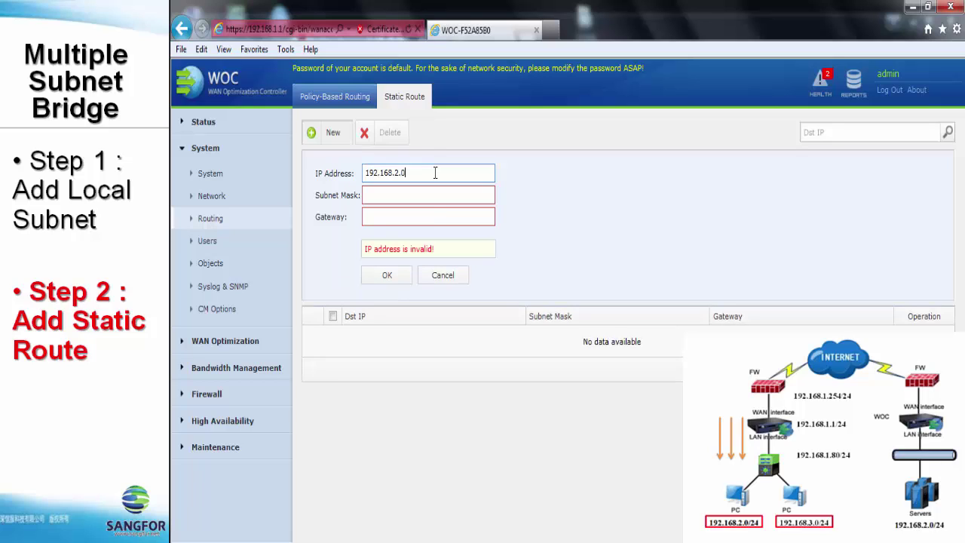
pyautogui.press('Tab')
pyautogui.write('255.255')
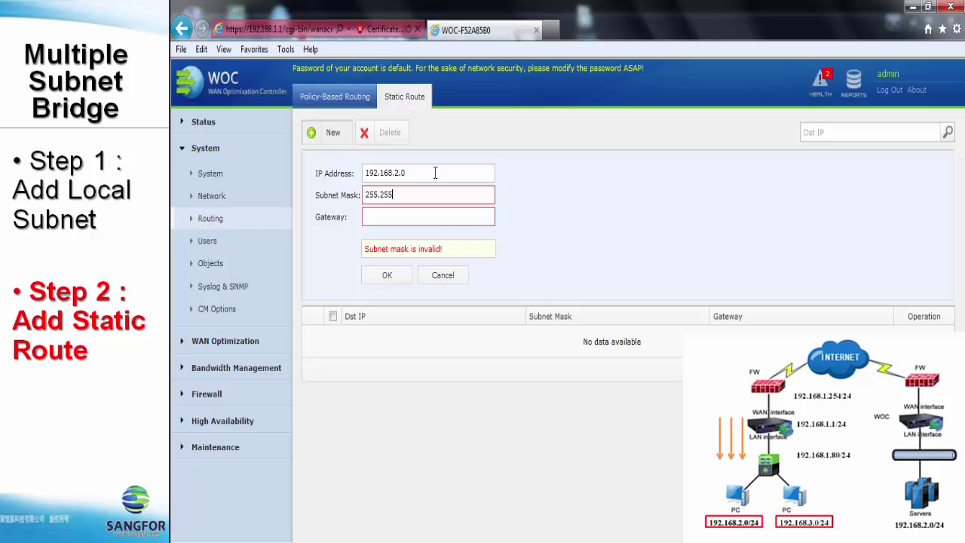
pyautogui.write('.255.0')
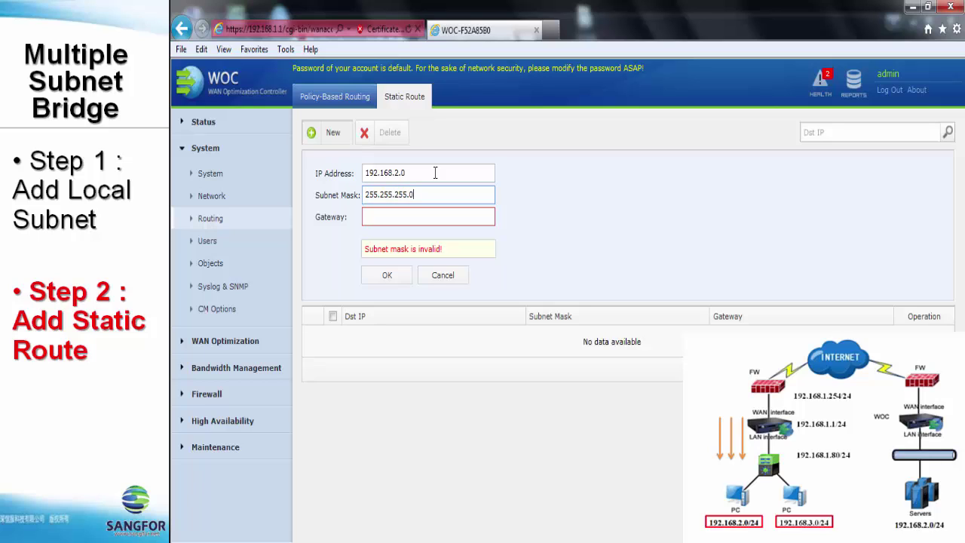
pyautogui.press('Tab')
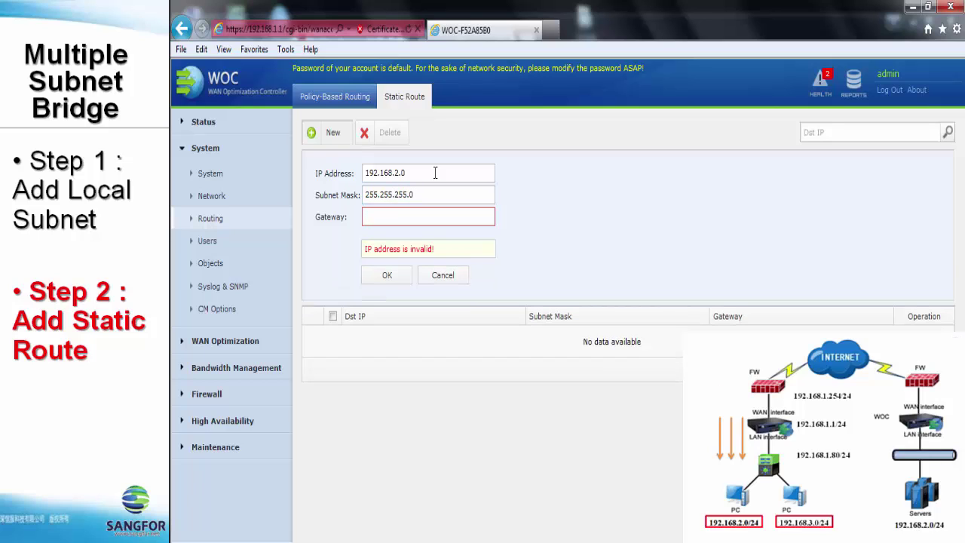
pyautogui.write('192.168.1.80')
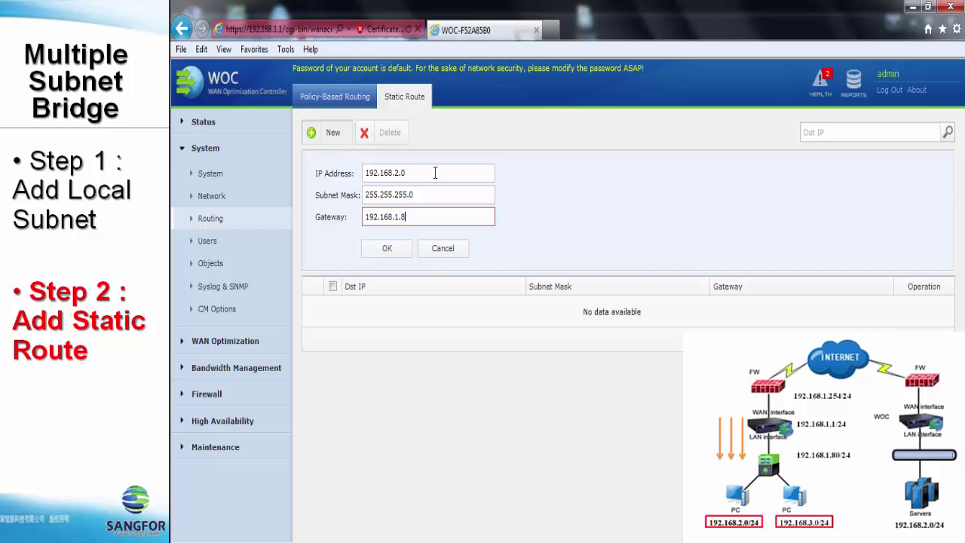
pyautogui.click(392, 251)
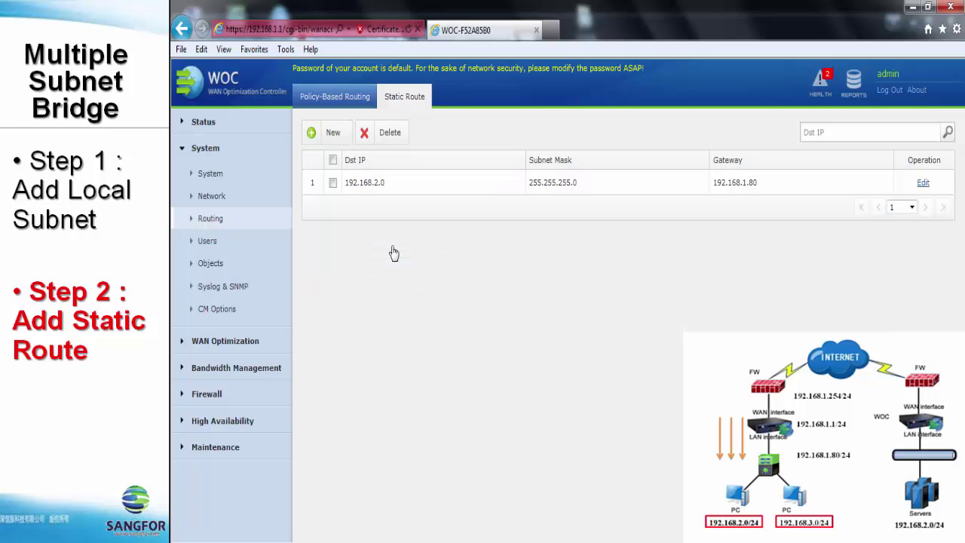
# Add a static route to 192.168.3.0, mask 255.255.255.0, via gateway 192.168.1.80.
pyautogui.click(332, 133)
pyautogui.write('192')
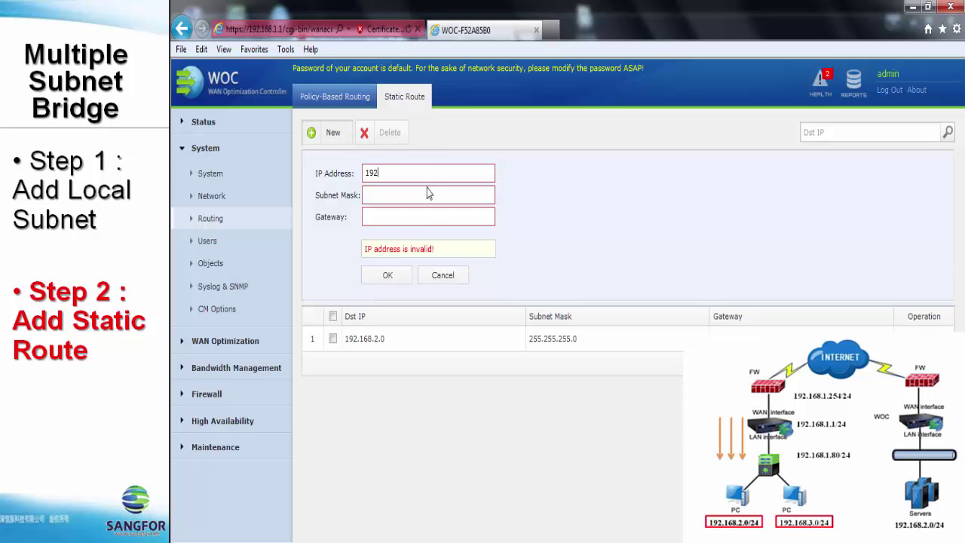
pyautogui.write('.168.3.0')
pyautogui.press('Tab')
pyautogui.write('25')
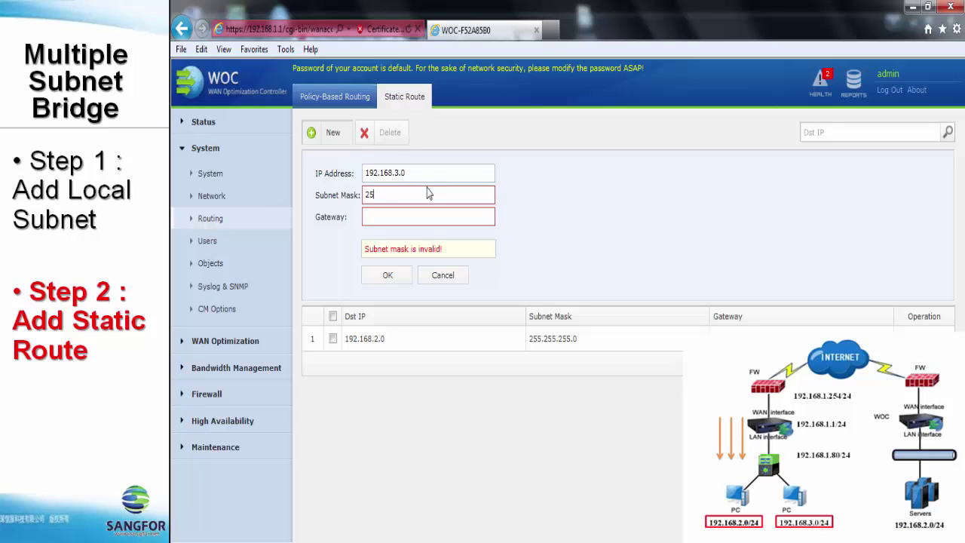
pyautogui.write('5.255.255.0')
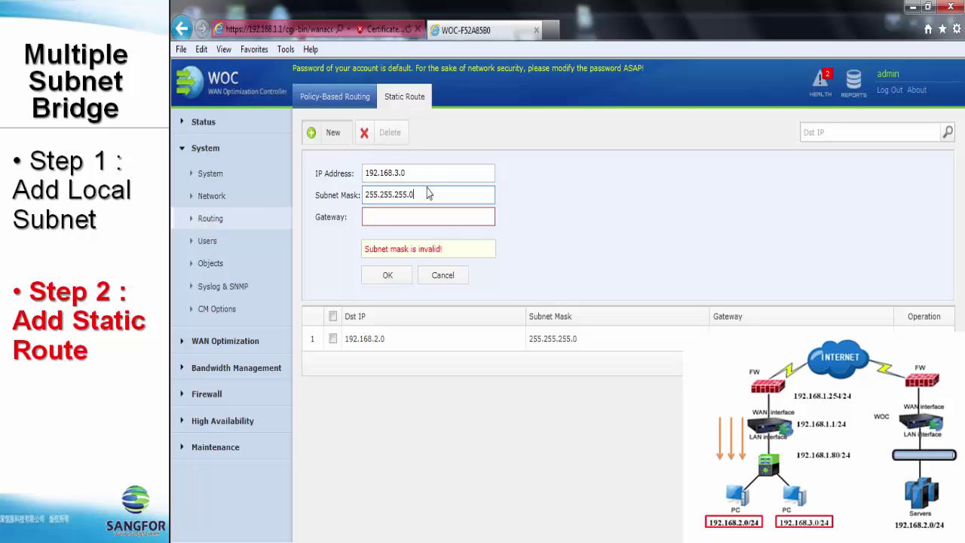
pyautogui.press('Tab')
pyautogui.write('192')
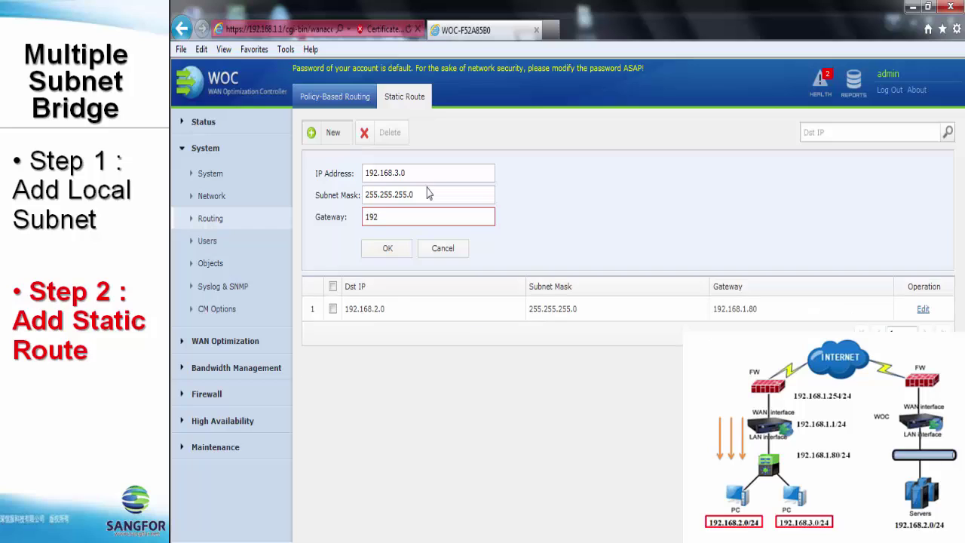
pyautogui.write('.')
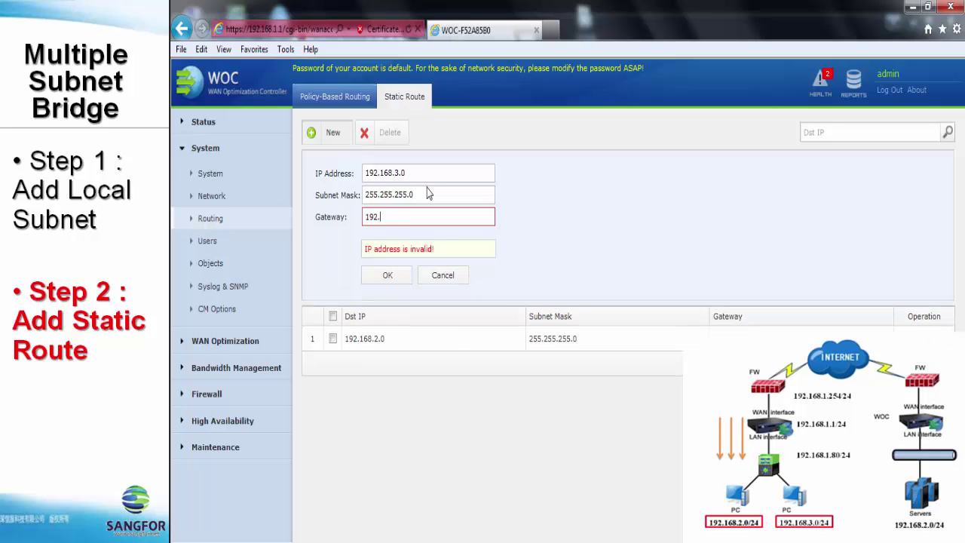
pyautogui.write('168.1.80')
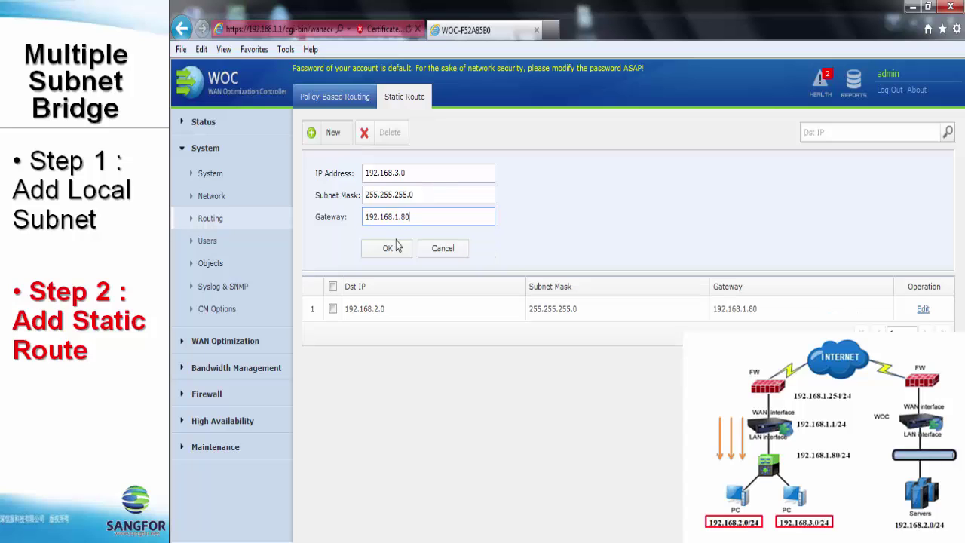
pyautogui.click(395, 247)
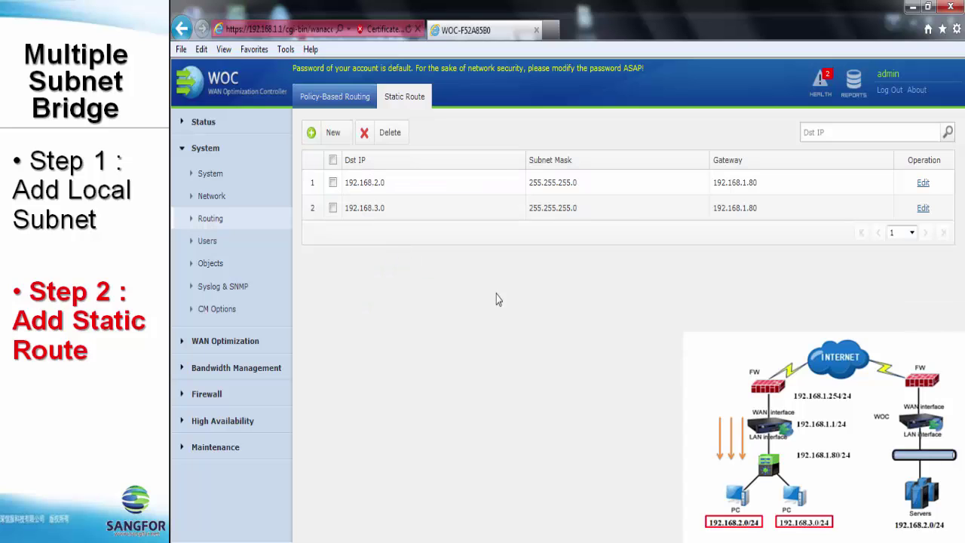